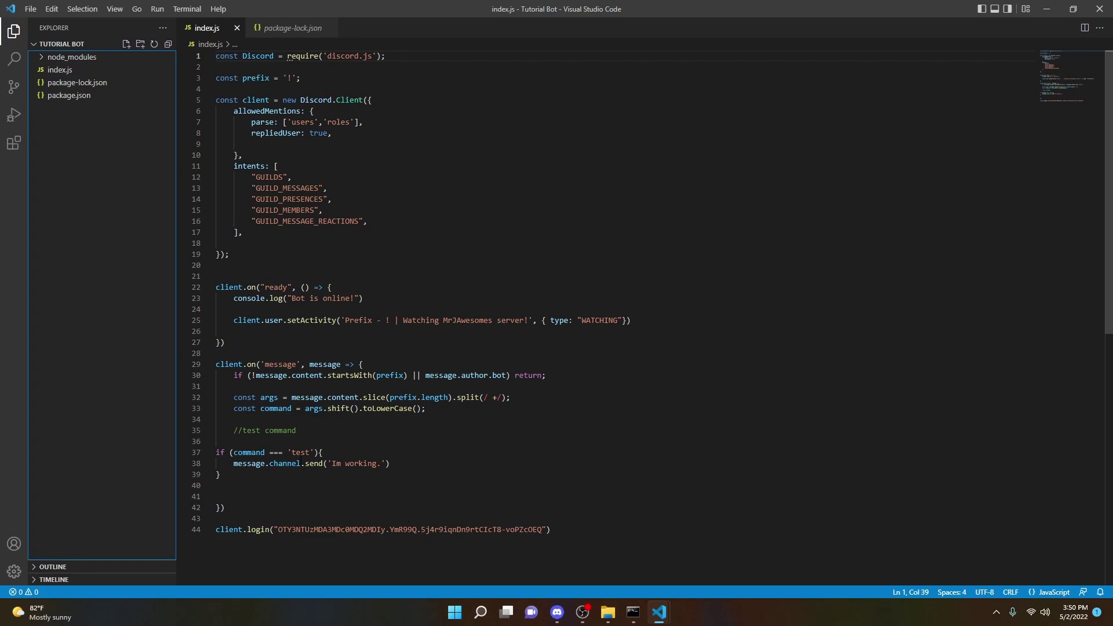
Step: Insert a //membercount comment followed by unindented blank lines after the test command block
{"action": "left_click", "coordinate": [244, 475]}
{"action": "key", "text": "Return"}
{"action": "key", "text": "Return"}
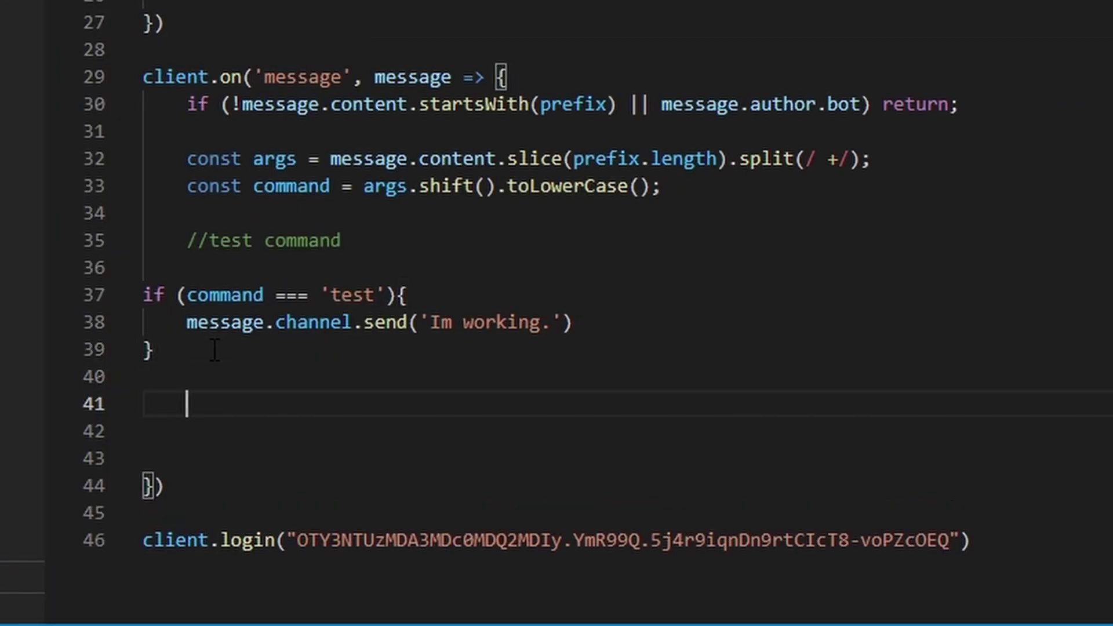
{"action": "type", "text": "//membe"}
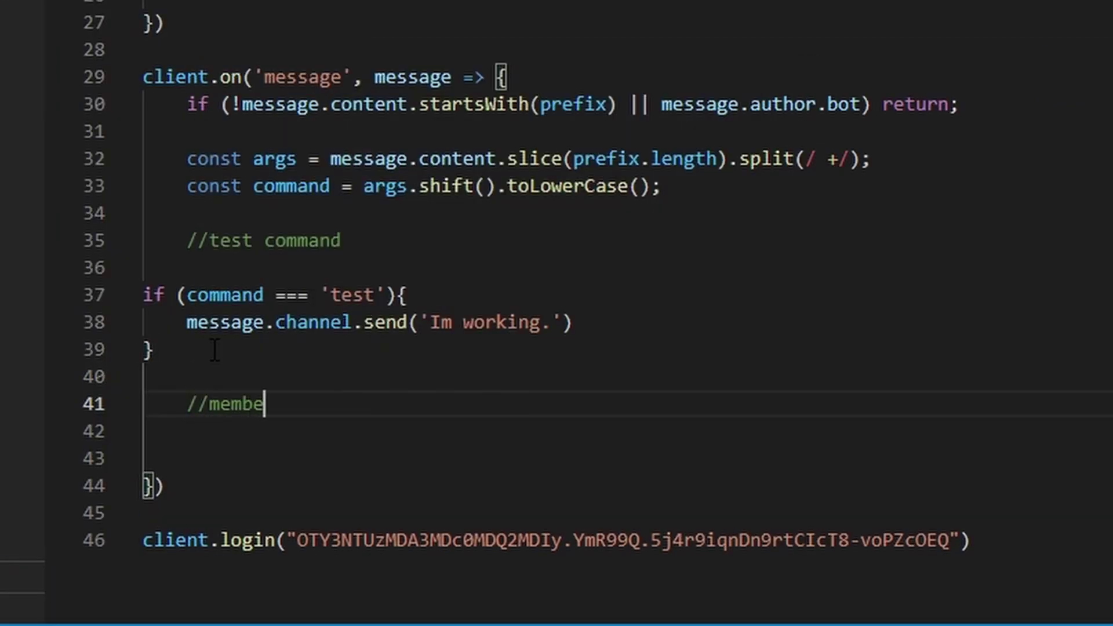
{"action": "type", "text": "rcount"}
{"action": "key", "text": "Return"}
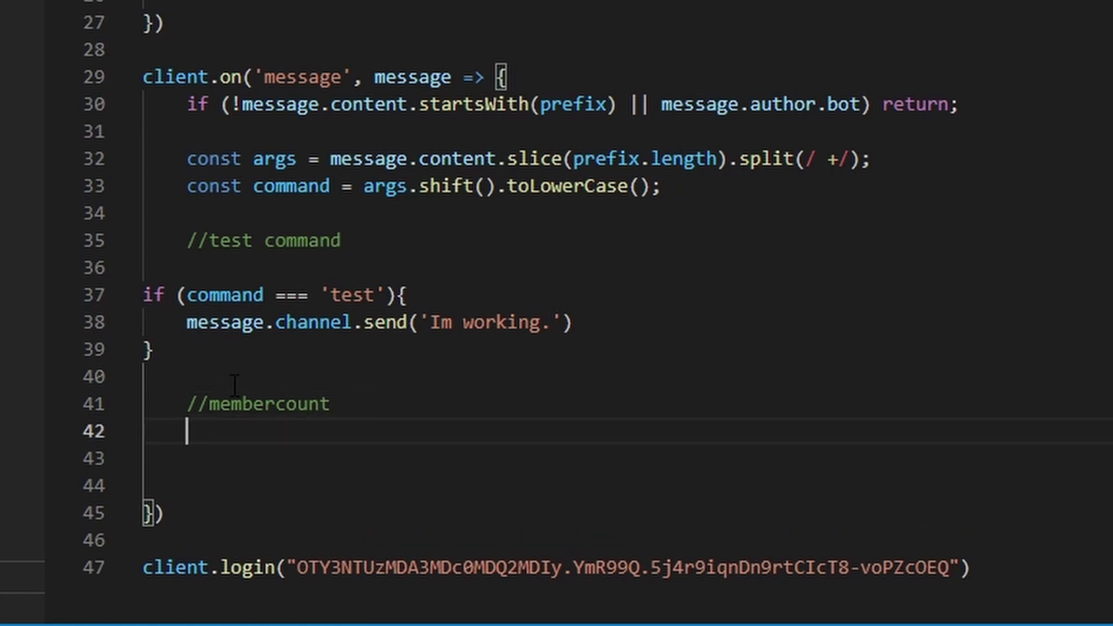
{"action": "key", "text": "Return"}
{"action": "key", "text": "BackSpace"}
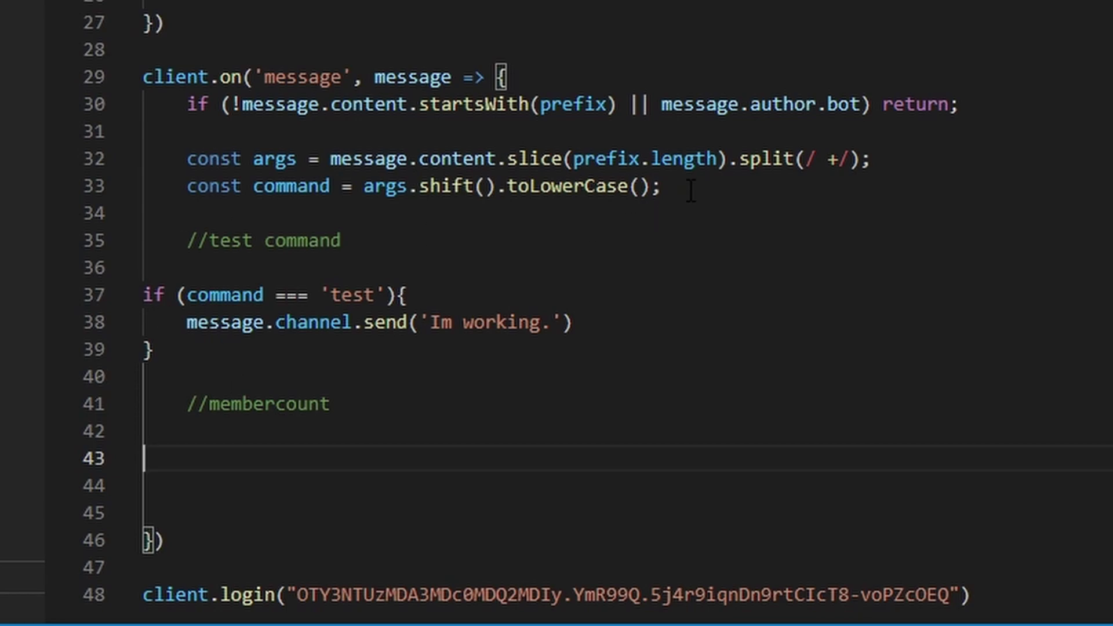
Step: Add a //message array var comment and const messageArray = message.content.split(" ");
{"action": "left_click", "coordinate": [753, 294]}
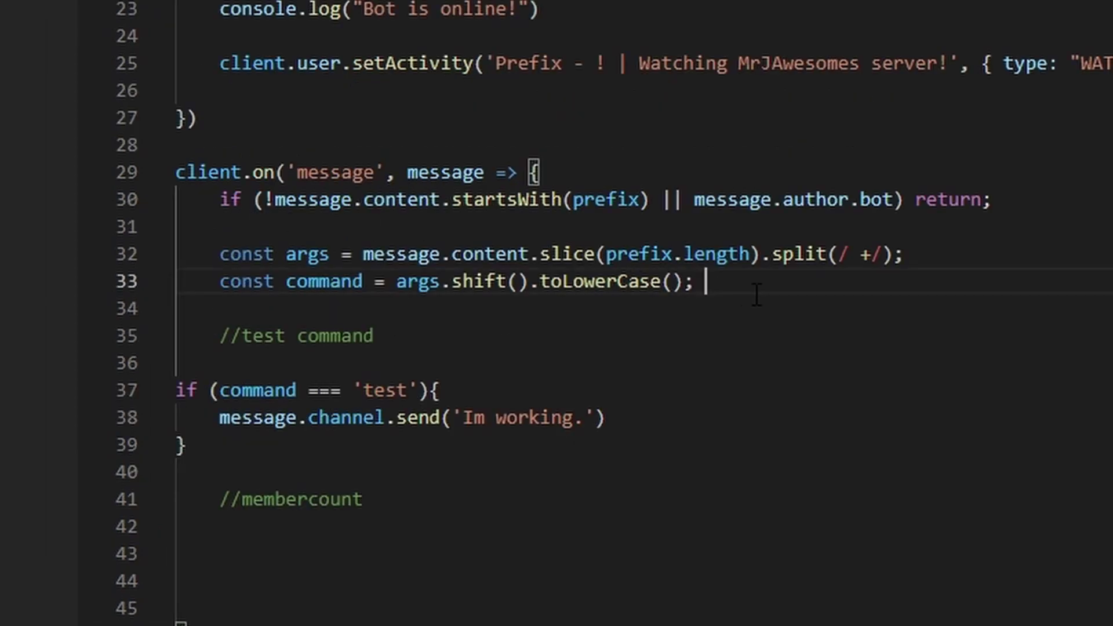
{"action": "key", "text": "Return"}
{"action": "key", "text": "Return"}
{"action": "type", "text": "/"}
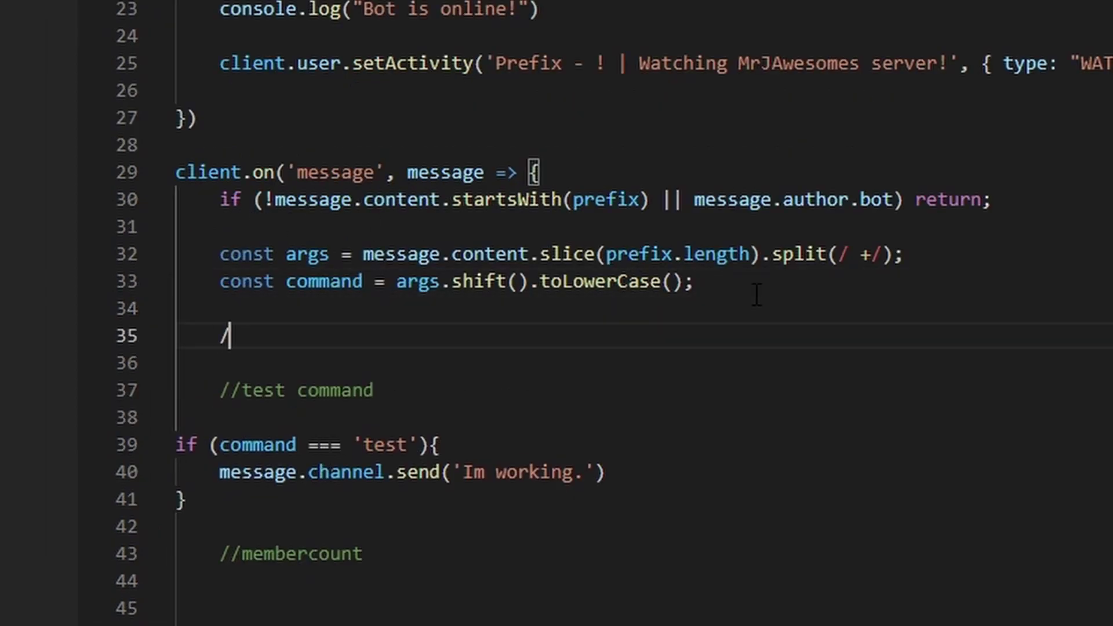
{"action": "type", "text": "/messag"}
{"action": "key", "text": "BackSpace"}
{"action": "key", "text": "BackSpace"}
{"action": "type", "text": "a"}
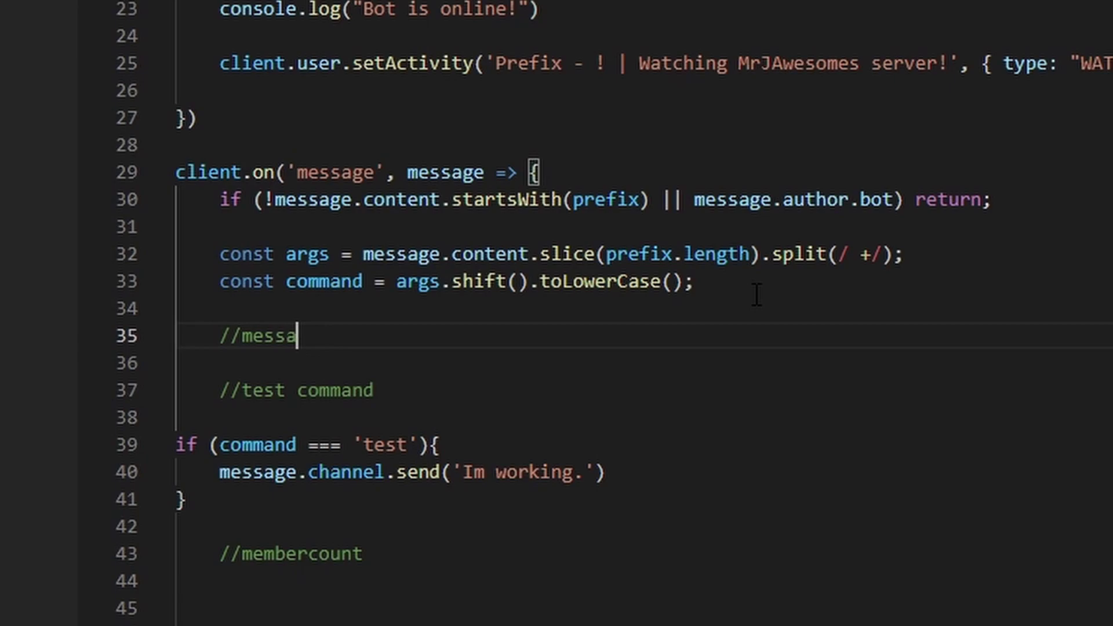
{"action": "type", "text": "ge array v"}
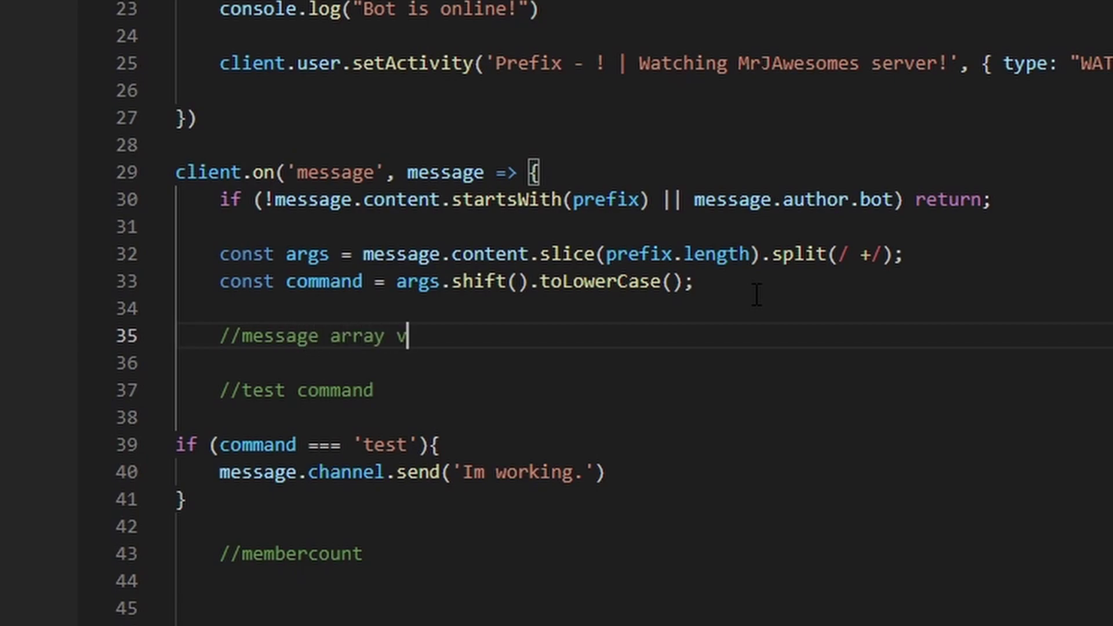
{"action": "type", "text": "ar"}
{"action": "key", "text": "Return"}
{"action": "key", "text": "Return"}
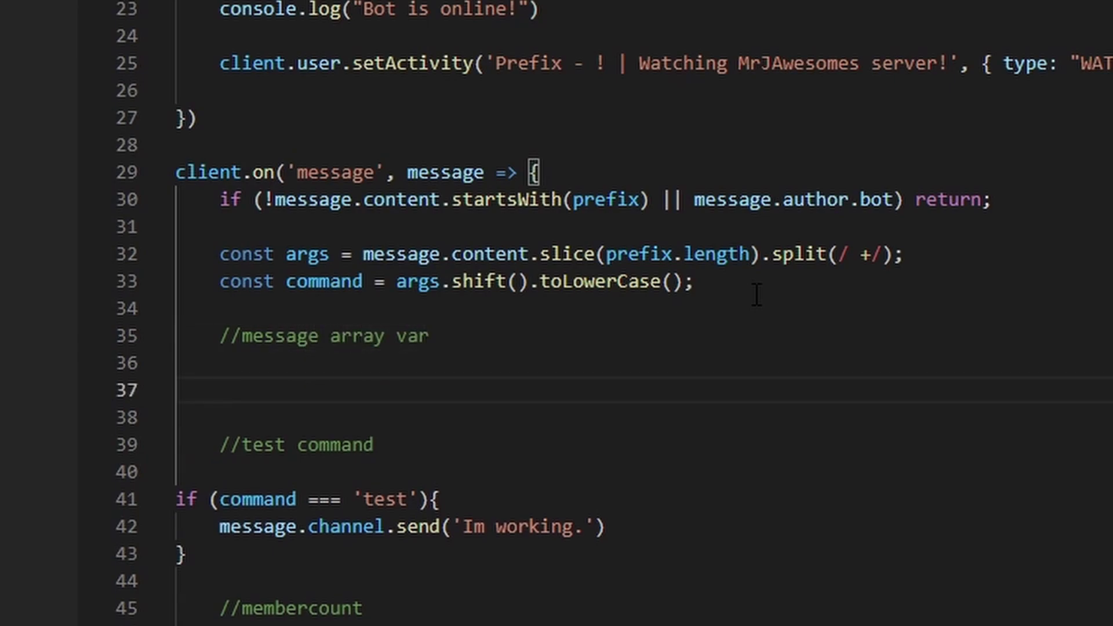
{"action": "type", "text": "const messageA"}
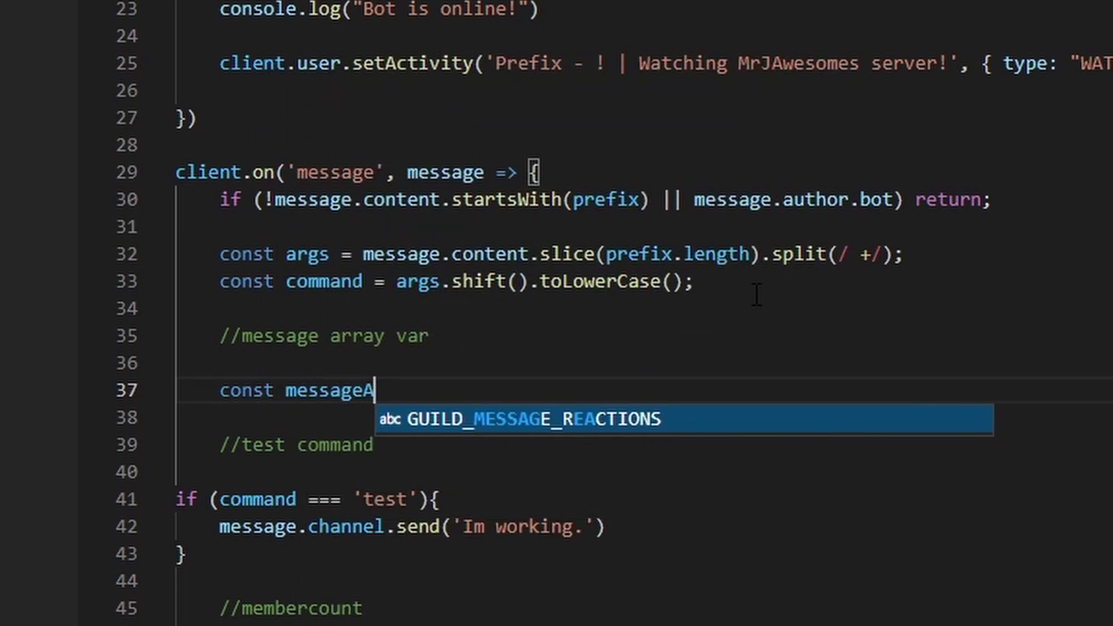
{"action": "type", "text": "rray = m"}
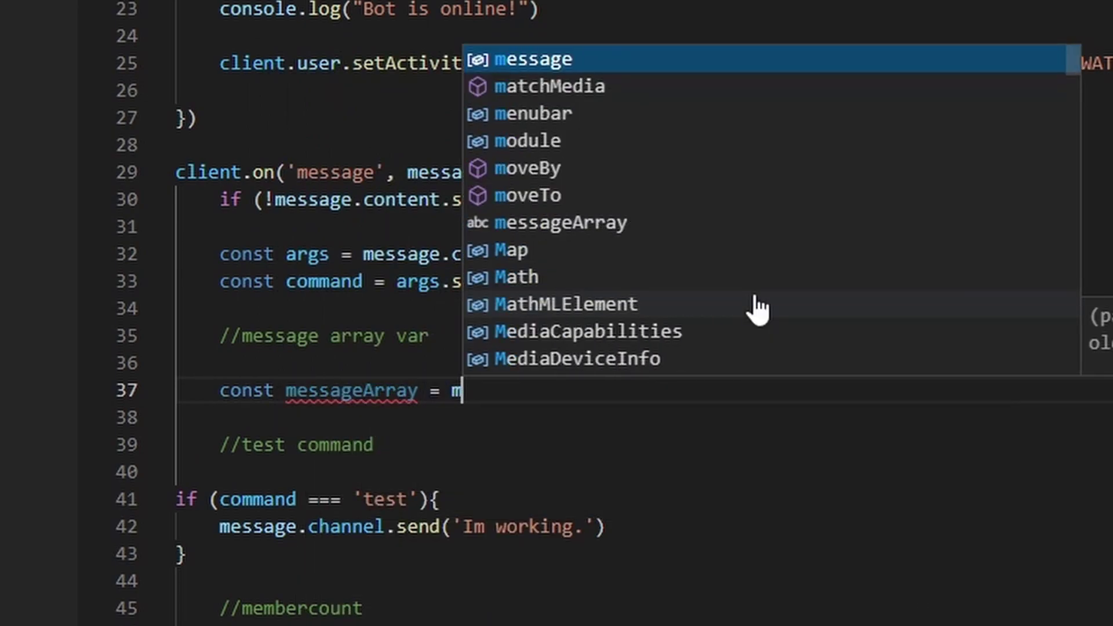
{"action": "type", "text": "essage.content.sp"}
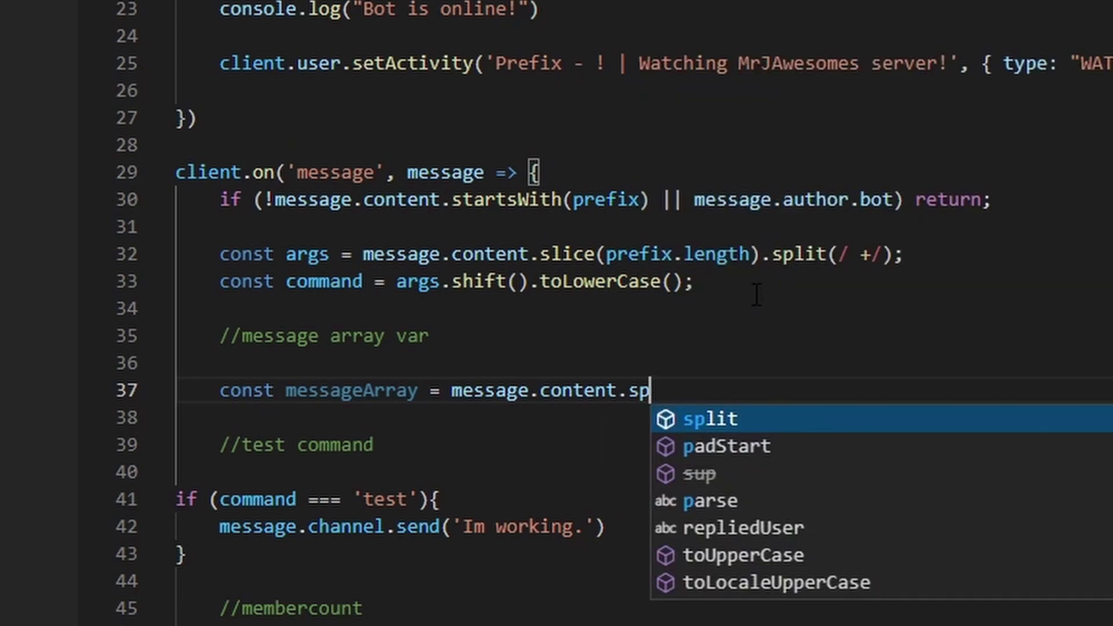
{"action": "type", "text": "lit(\""}
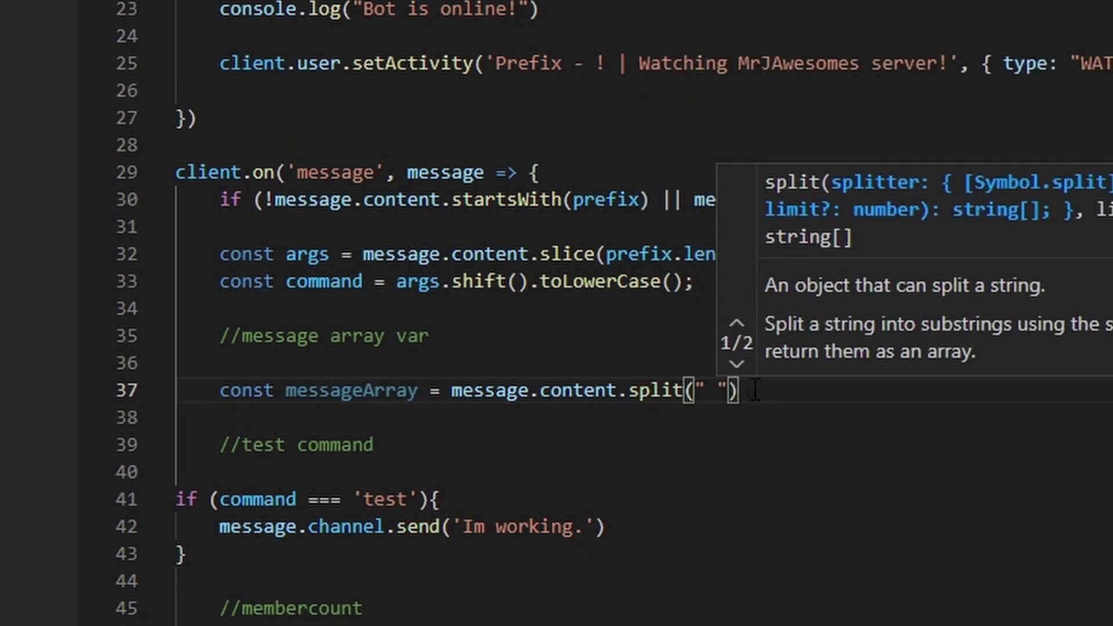
{"action": "key", "text": "Right"}
{"action": "type", "text": ";"}
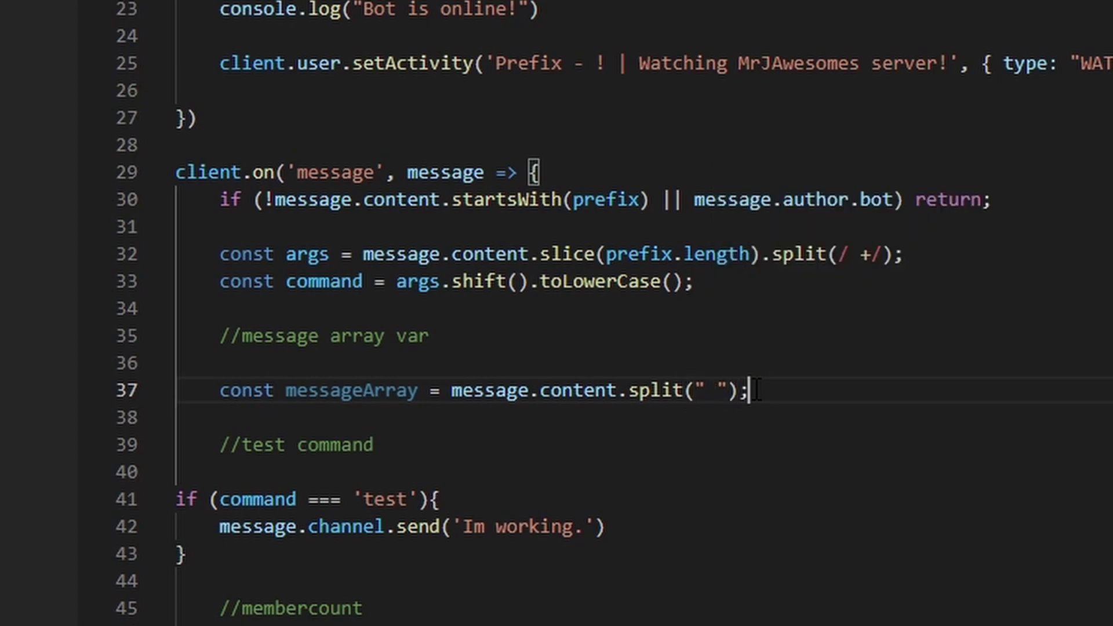
{"action": "key", "text": "Return"}
{"action": "type", "text": "const argume"}
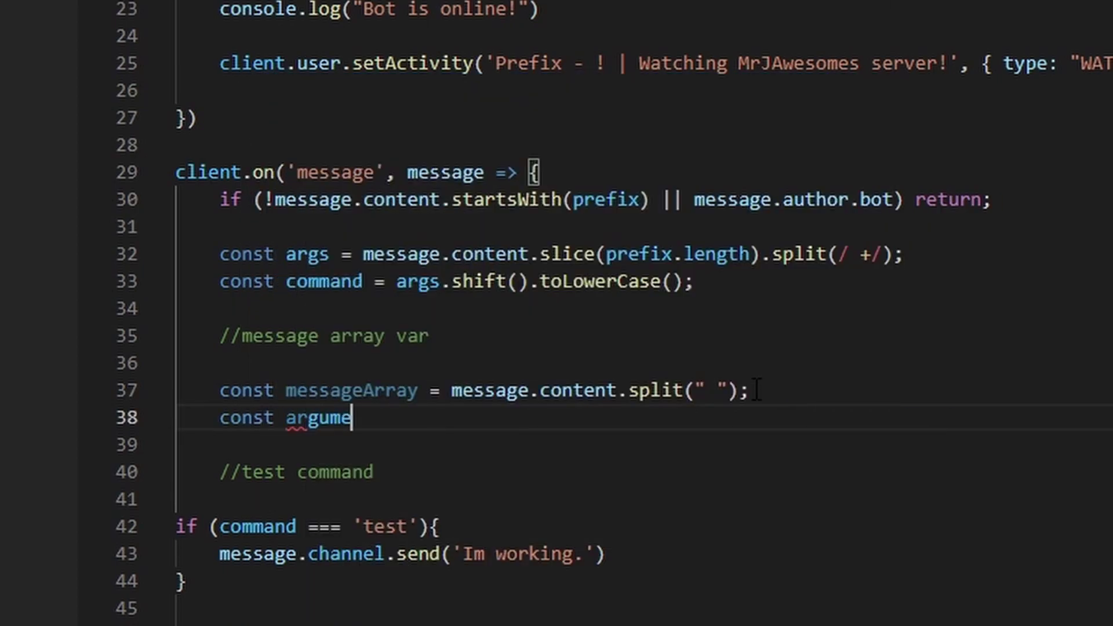
{"action": "type", "text": "nt = messa"}
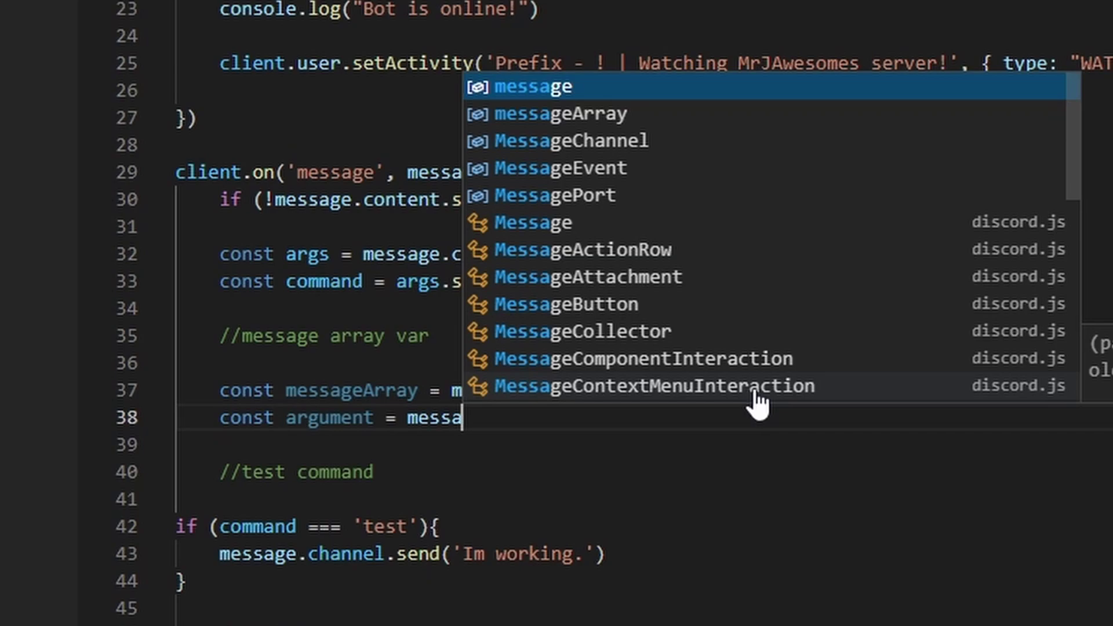
{"action": "type", "text": "geArray"}
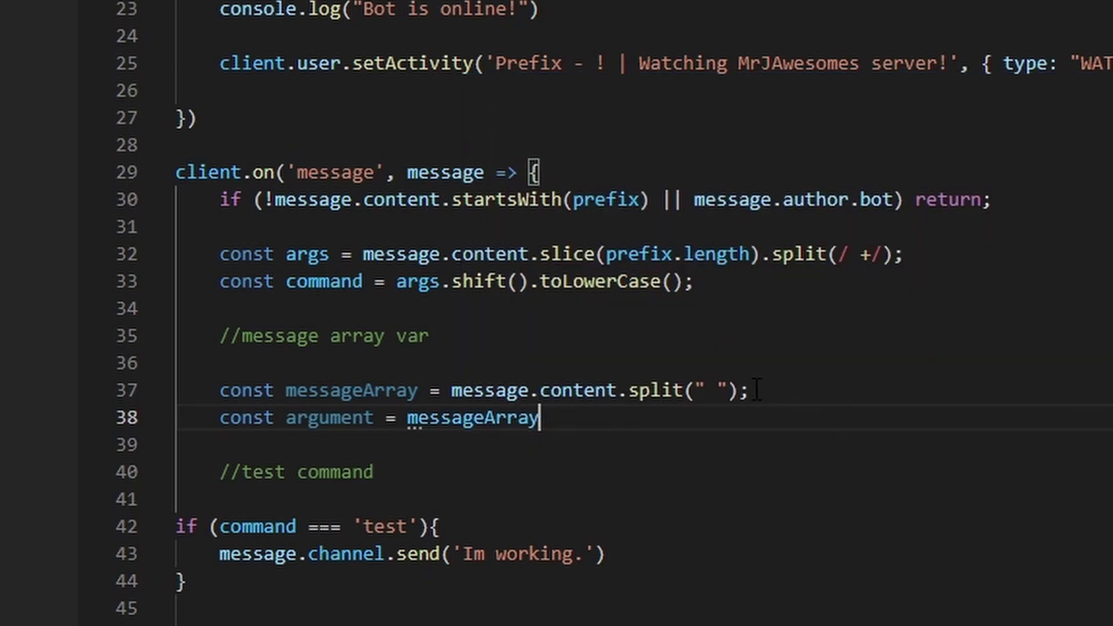
{"action": "type", "text": ".sl"}
Step: Define const argument = messageArray.slice(1); and const cmd = messageArray[0];
{"action": "key", "text": "Tab"}
{"action": "type", "text": "("}
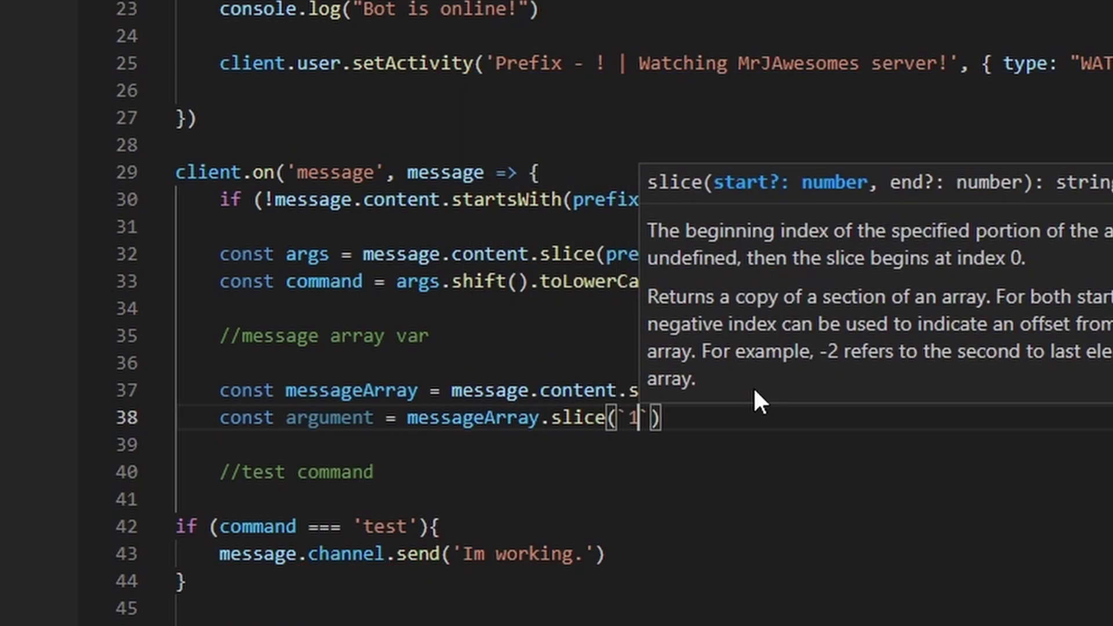
{"action": "type", "text": "1"}
{"action": "key", "text": "Right"}
{"action": "type", "text": ";"}
{"action": "key", "text": "Return"}
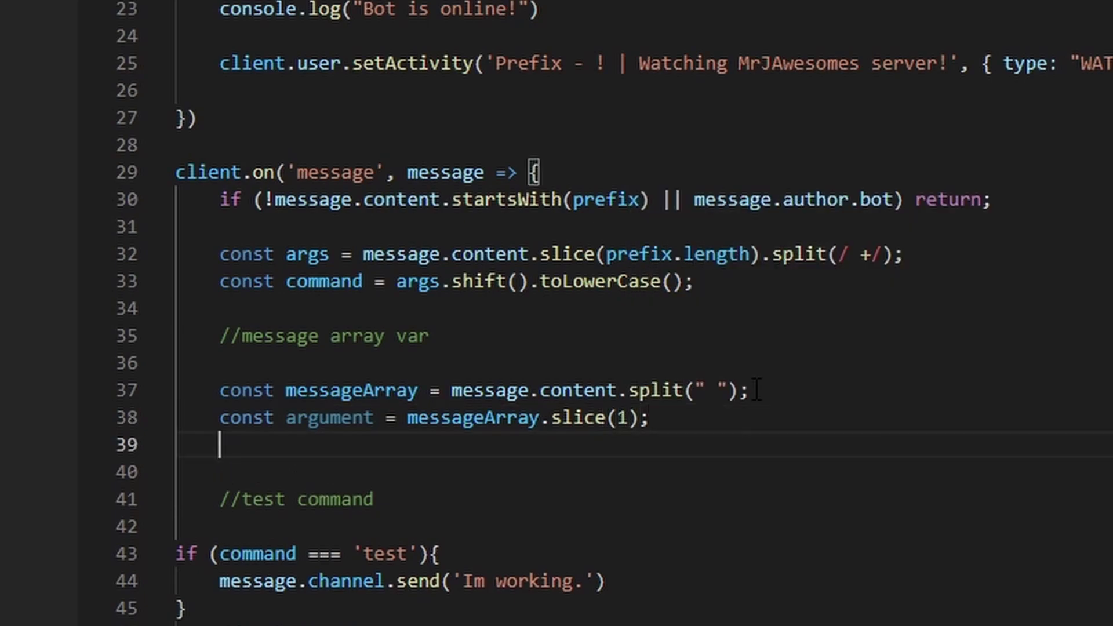
{"action": "type", "text": "const cmd"}
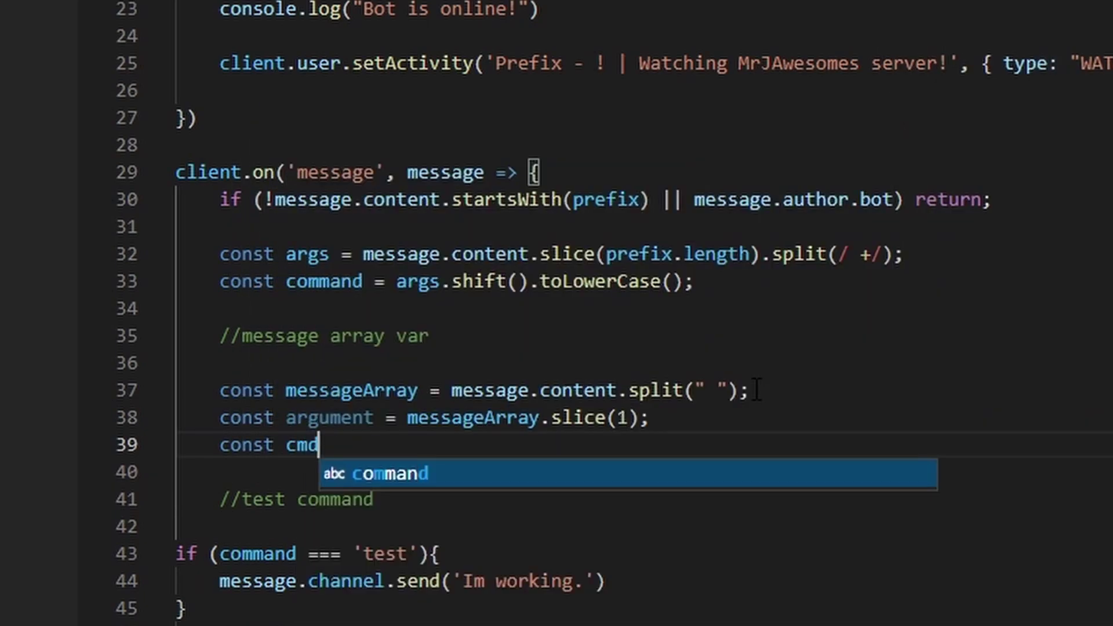
{"action": "type", "text": " = message"}
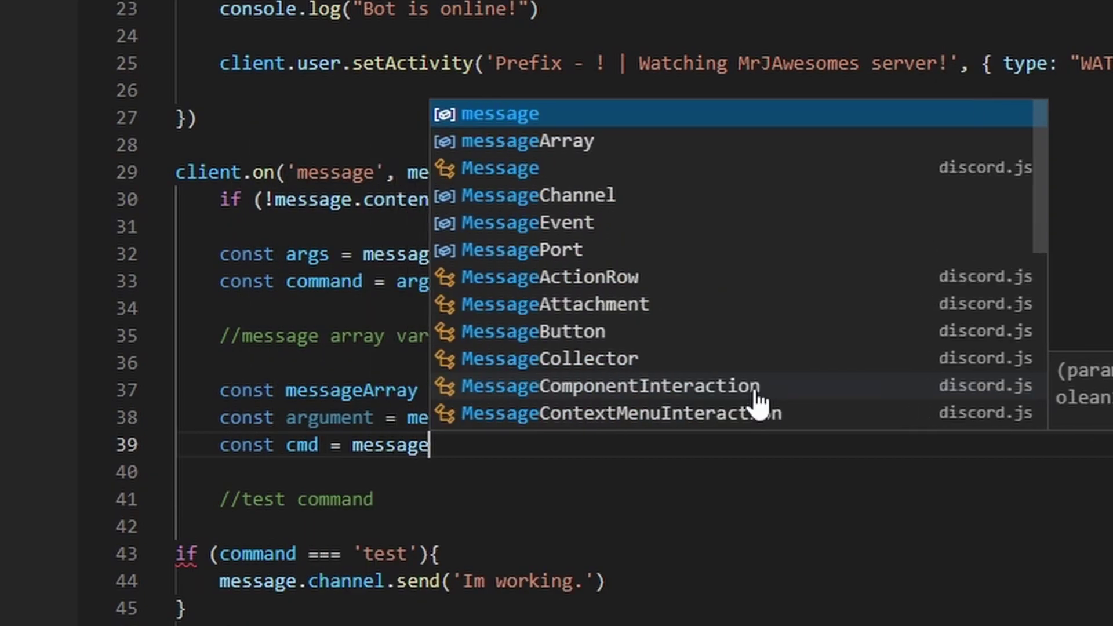
{"action": "type", "text": "Ar"}
{"action": "key", "text": "Tab"}
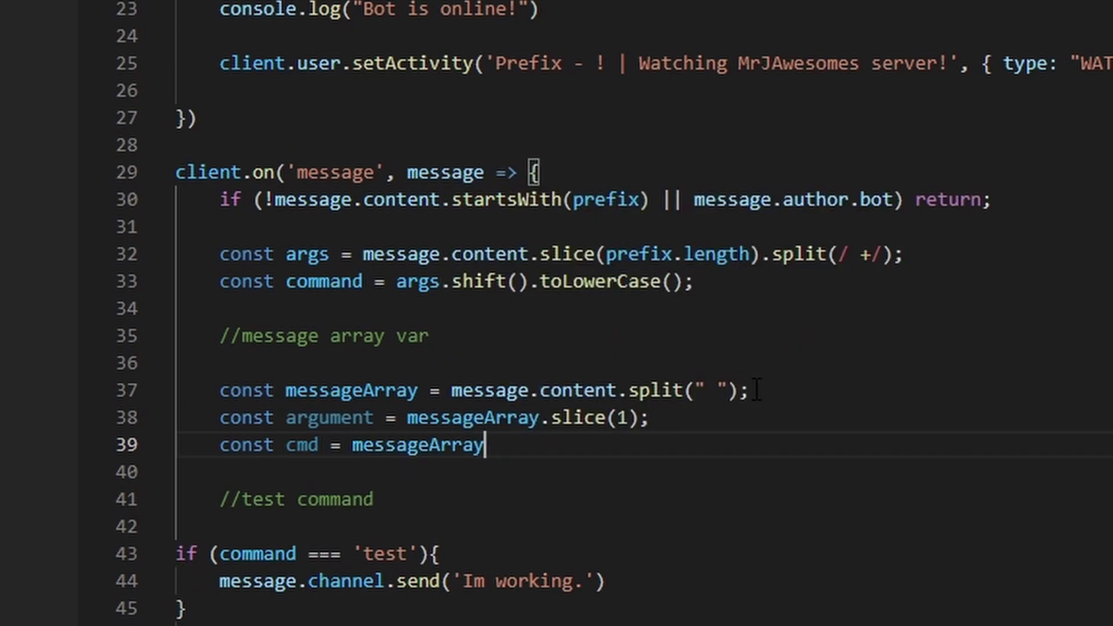
{"action": "type", "text": "["}
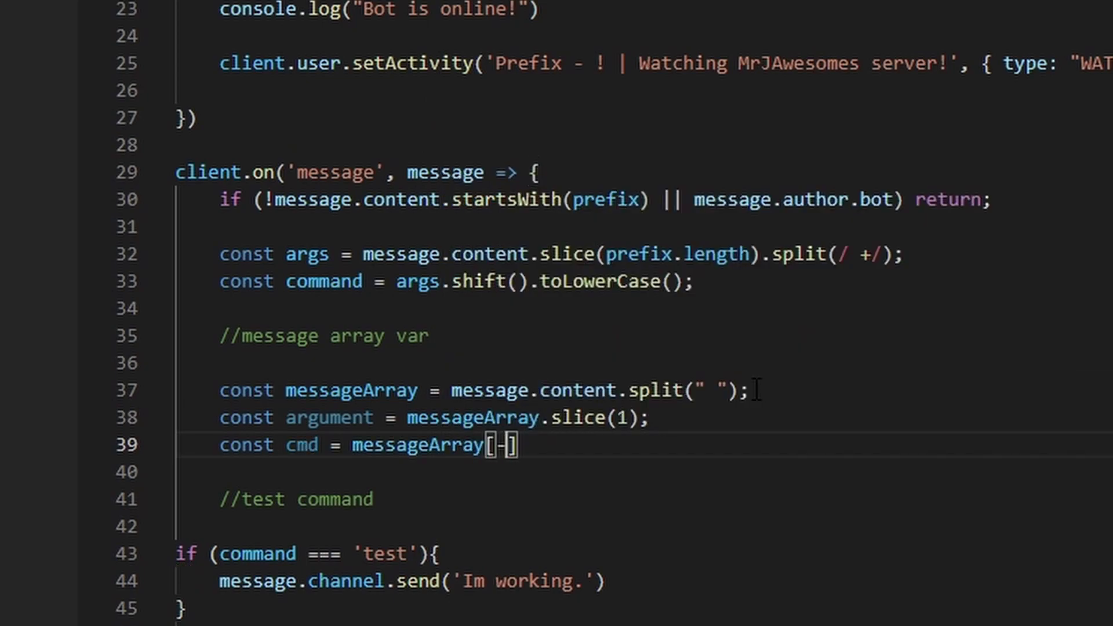
{"action": "type", "text": "0];"}
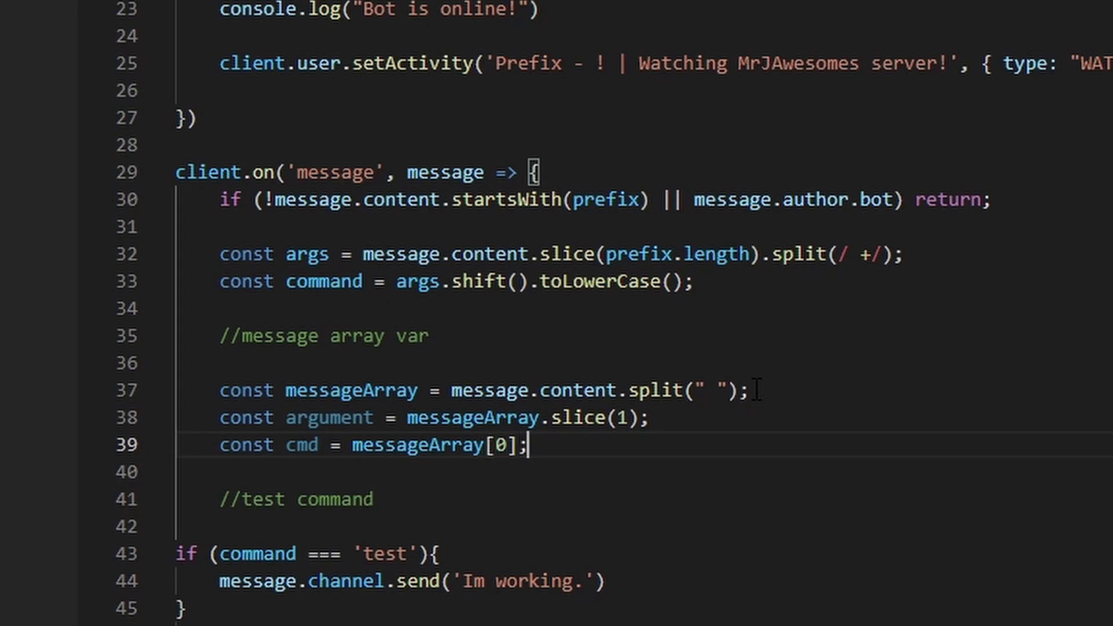
{"action": "scroll", "coordinate": [442, 389], "scroll_direction": "down", "scroll_amount": 1}
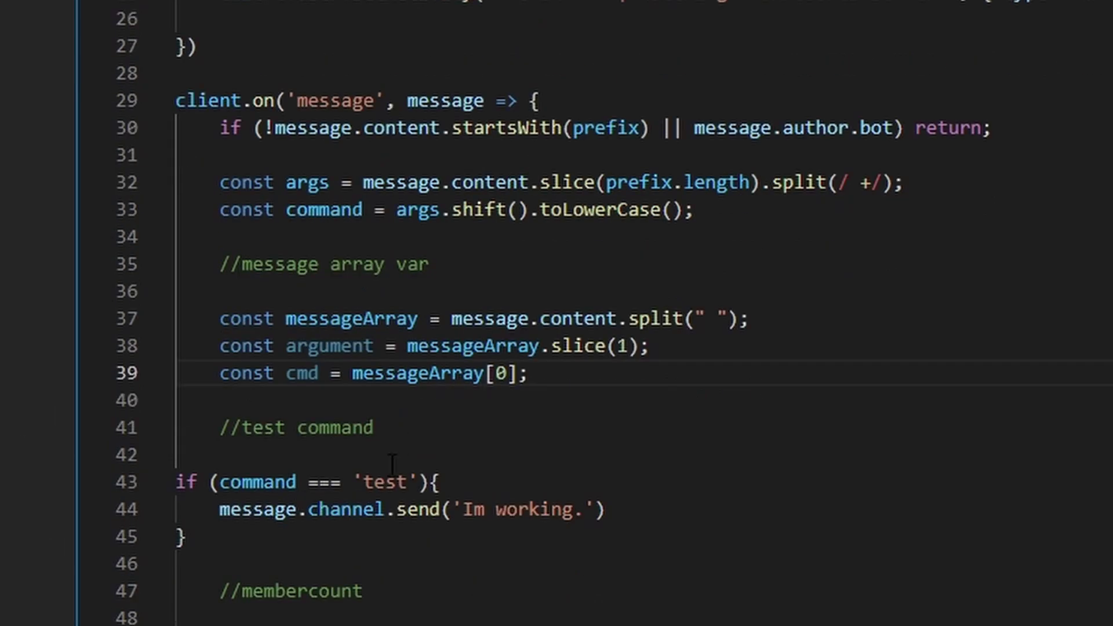
{"action": "scroll", "coordinate": [378, 572], "scroll_direction": "down", "scroll_amount": 2}
Step: Write if (cmd === `${prefix}membercount`){ on line 49 and open its indented body
{"action": "left_click", "coordinate": [377, 571]}
{"action": "scroll", "coordinate": [472, 367], "scroll_direction": "down", "scroll_amount": 2}
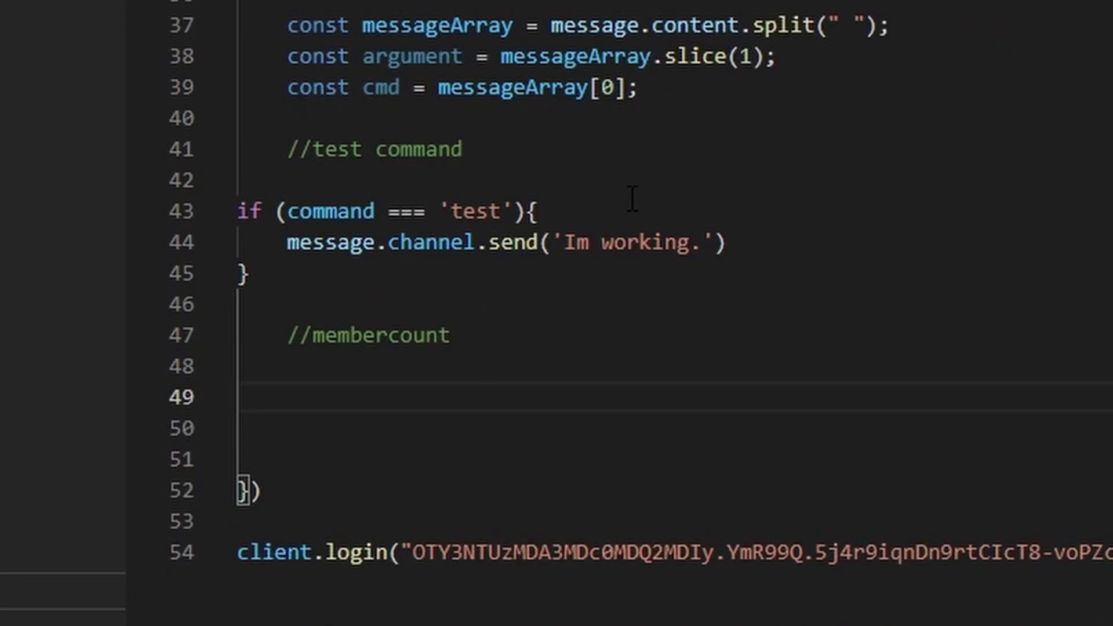
{"action": "type", "text": "if (cmd === "}
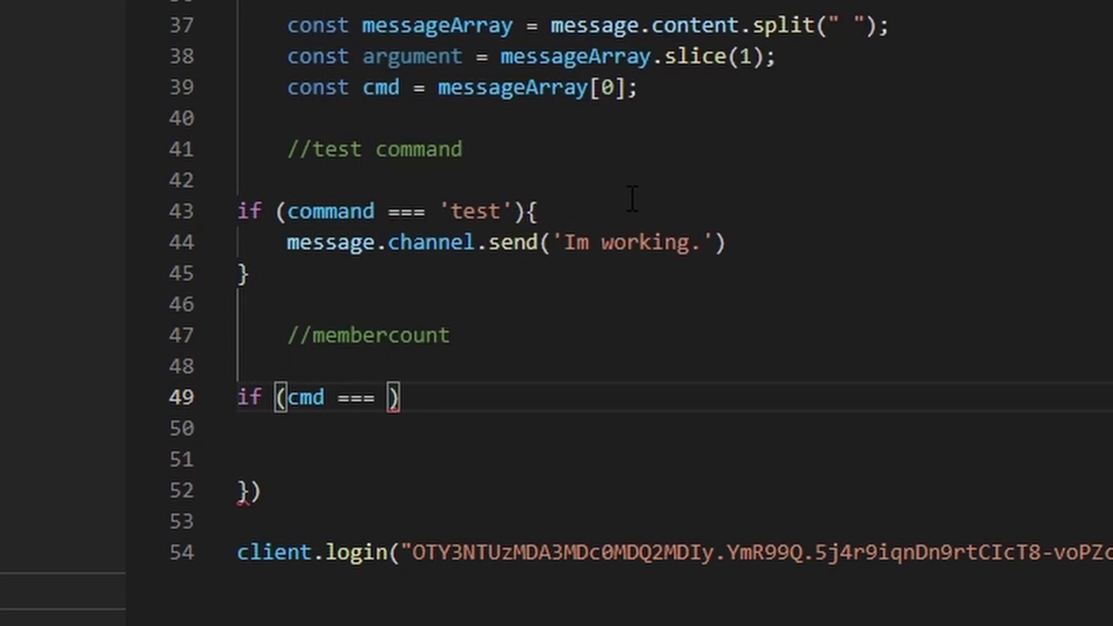
{"action": "type", "text": "`"}
{"action": "type", "text": "${["}
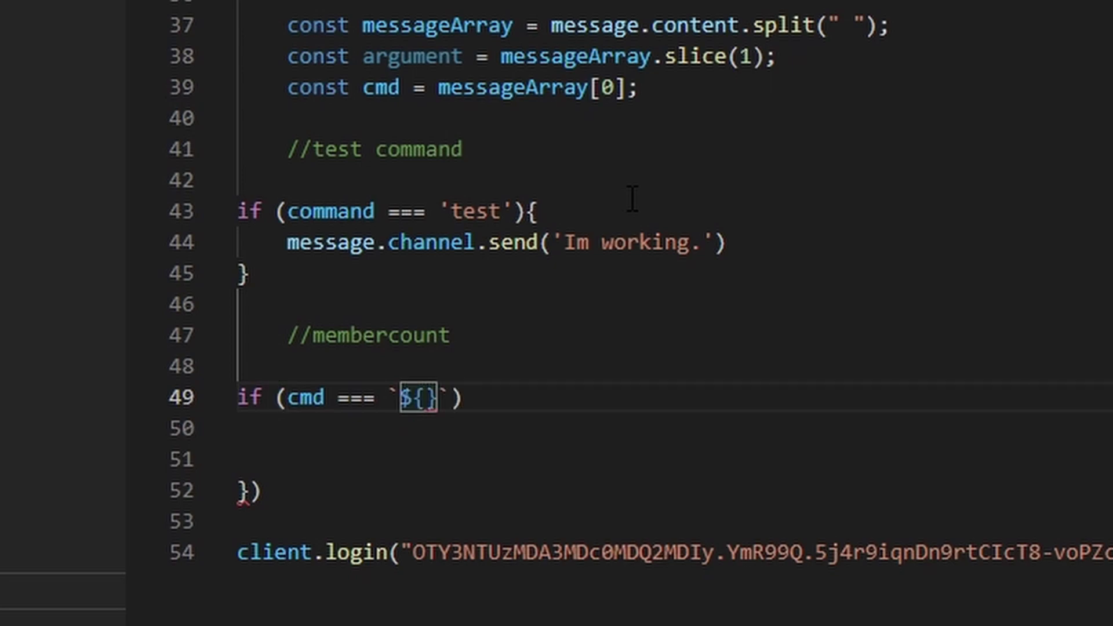
{"action": "type", "text": "refo"}
{"action": "key", "text": "BackSpace"}
{"action": "key", "text": "BackSpace"}
{"action": "key", "text": "BackSpace"}
{"action": "key", "text": "BackSpace"}
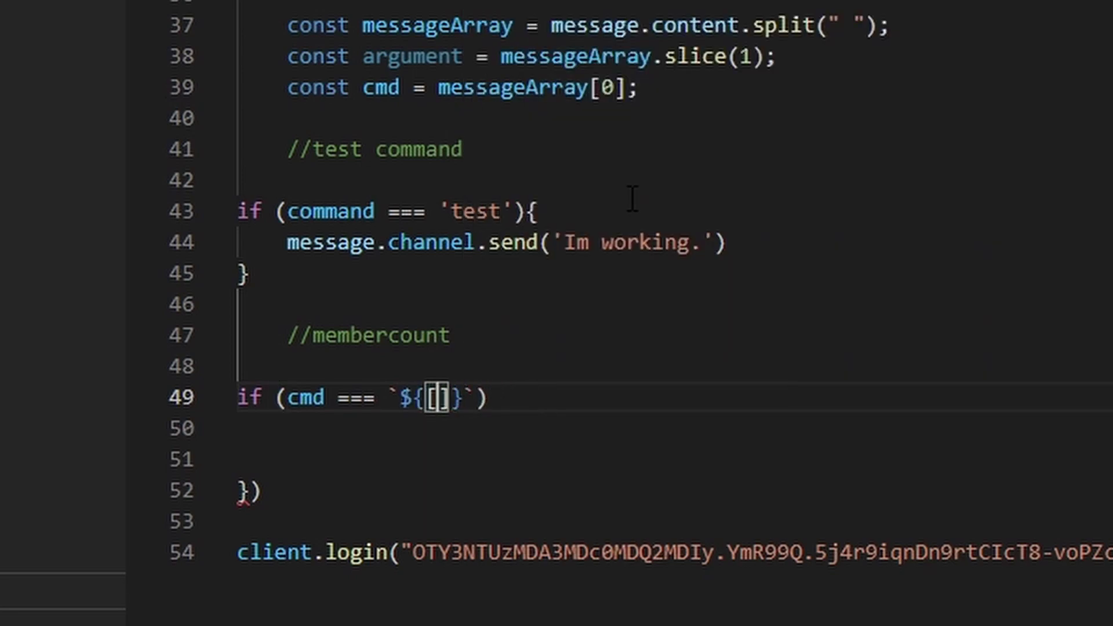
{"action": "type", "text": "pre"}
{"action": "key", "text": "BackSpace"}
{"action": "key", "text": "BackSpace"}
{"action": "key", "text": "BackSpace"}
{"action": "type", "text": "pr"}
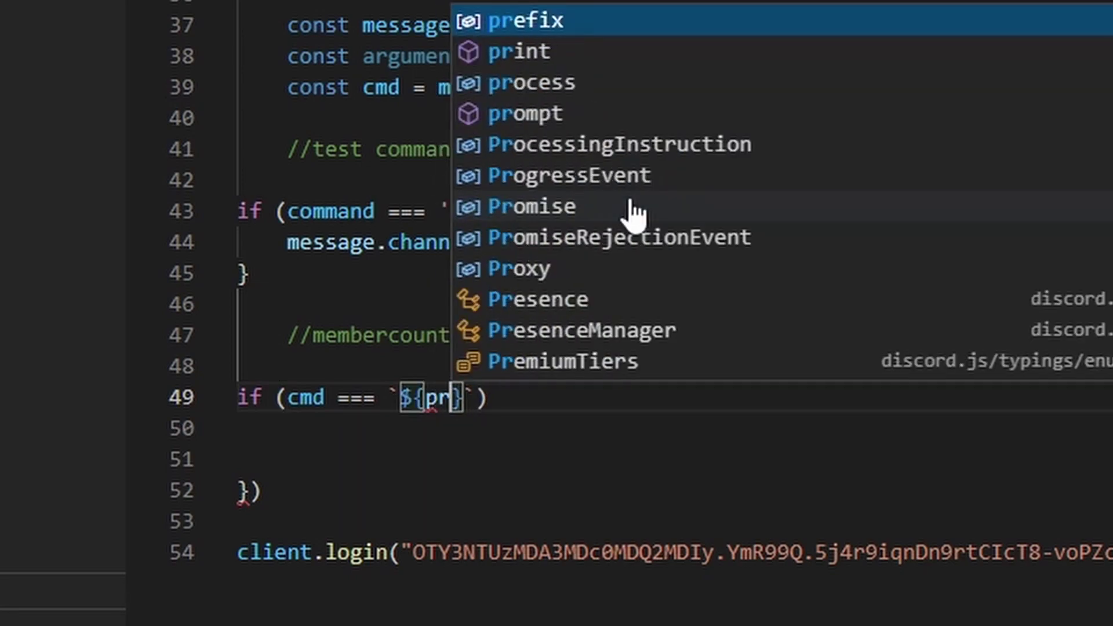
{"action": "key", "text": "Return"}
{"action": "key", "text": "Escape"}
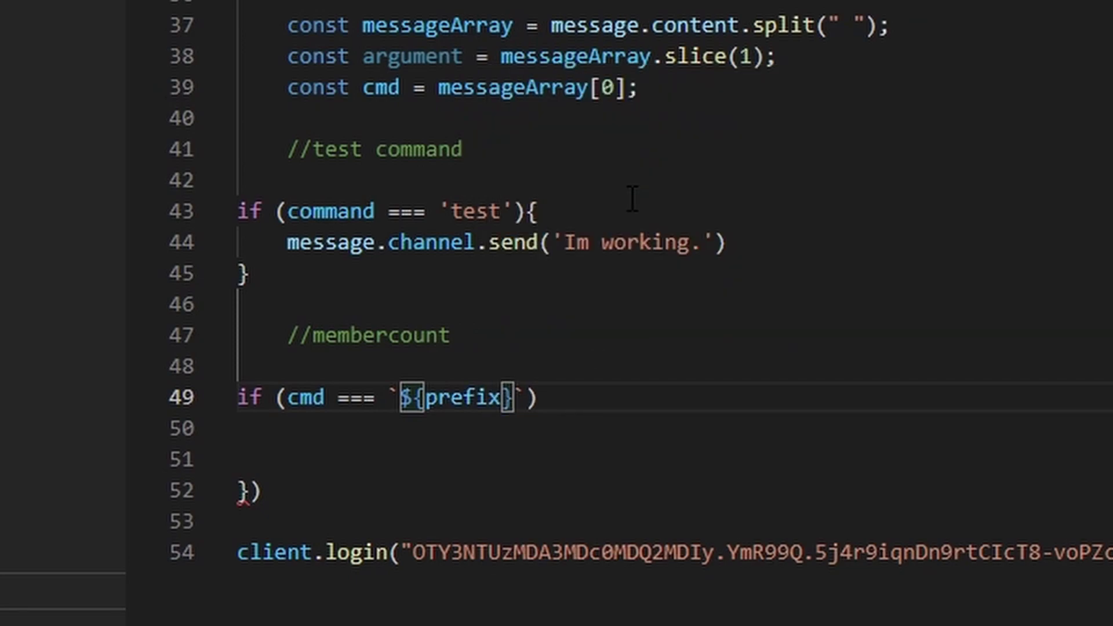
{"action": "type", "text": "membercount"}
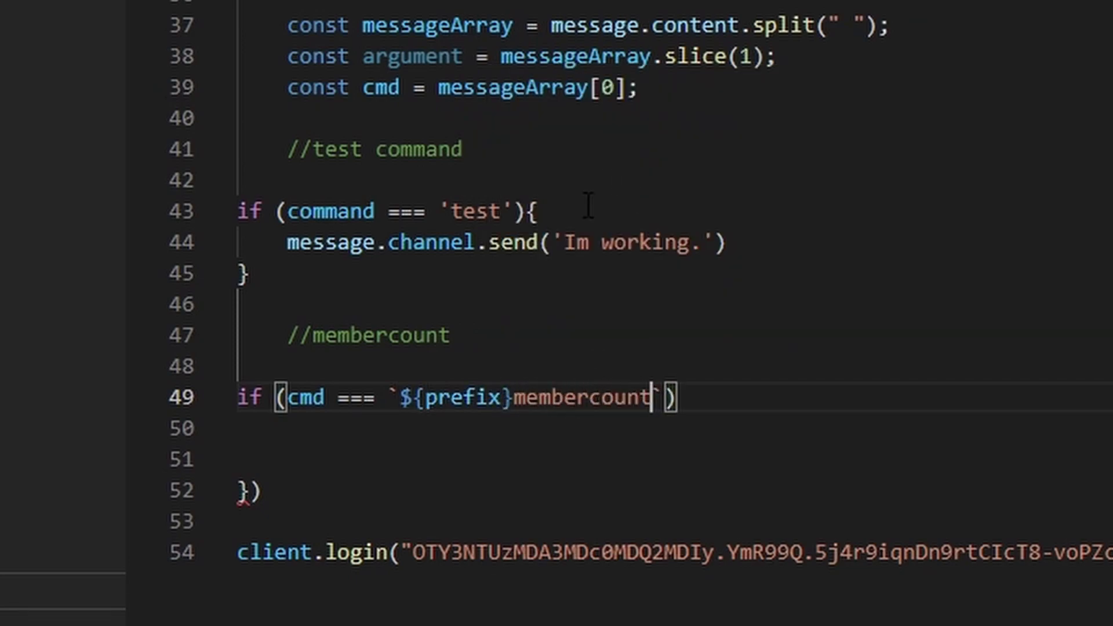
{"action": "left_click", "coordinate": [803, 402]}
{"action": "type", "text": "{"}
{"action": "key", "text": "Return"}
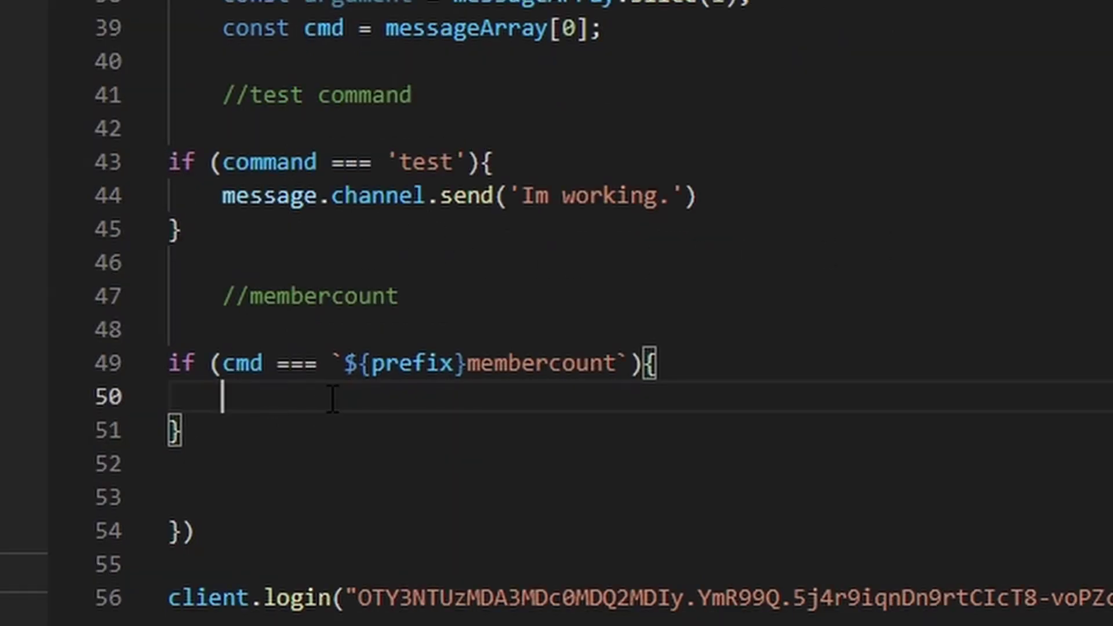
{"action": "type", "text": "message"}
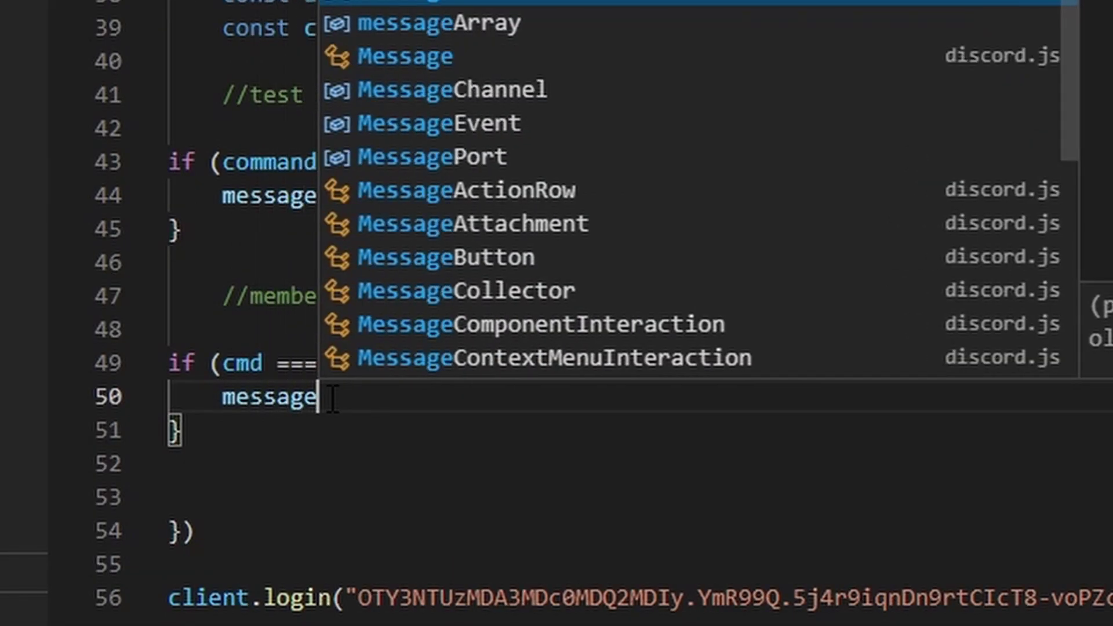
{"action": "type", "text": ".channel.send("}
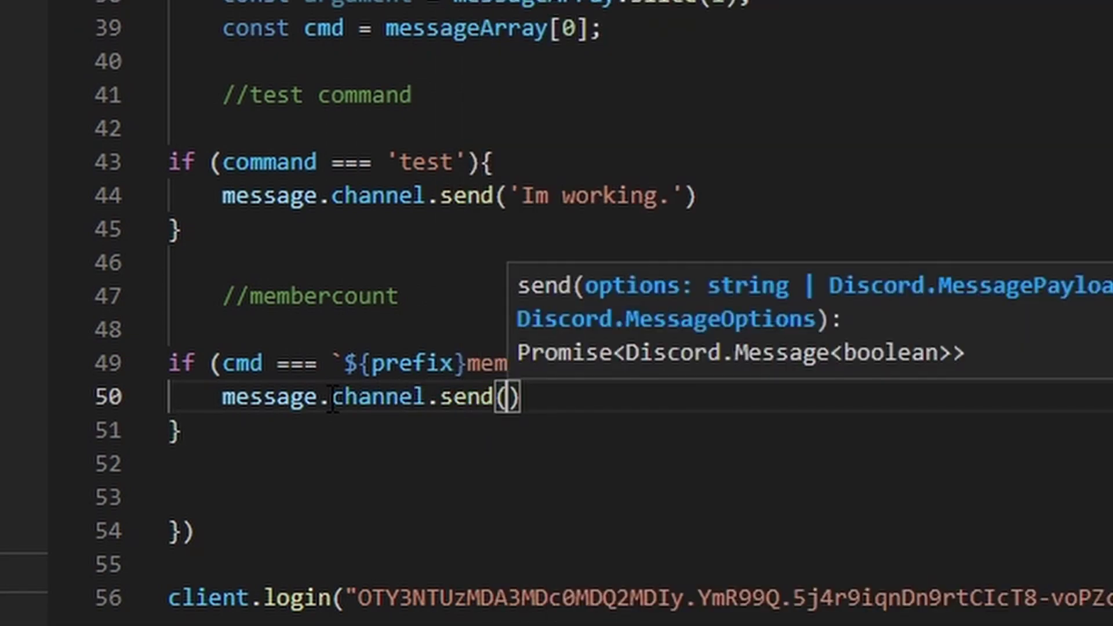
{"action": "type", "text": "`**Server "}
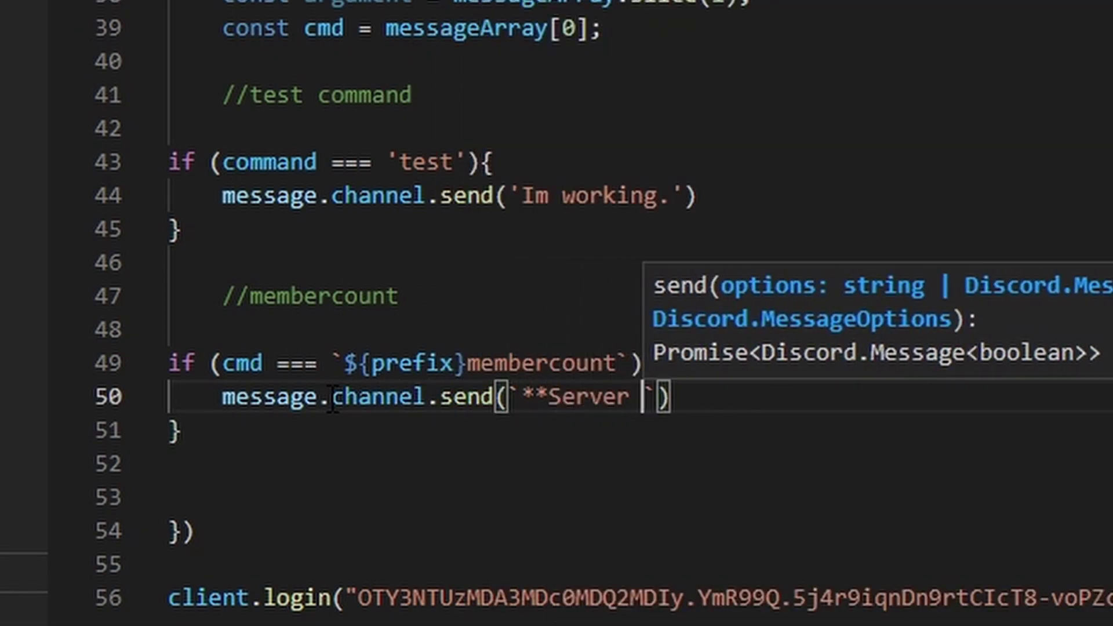
{"action": "type", "text": "Members:"}
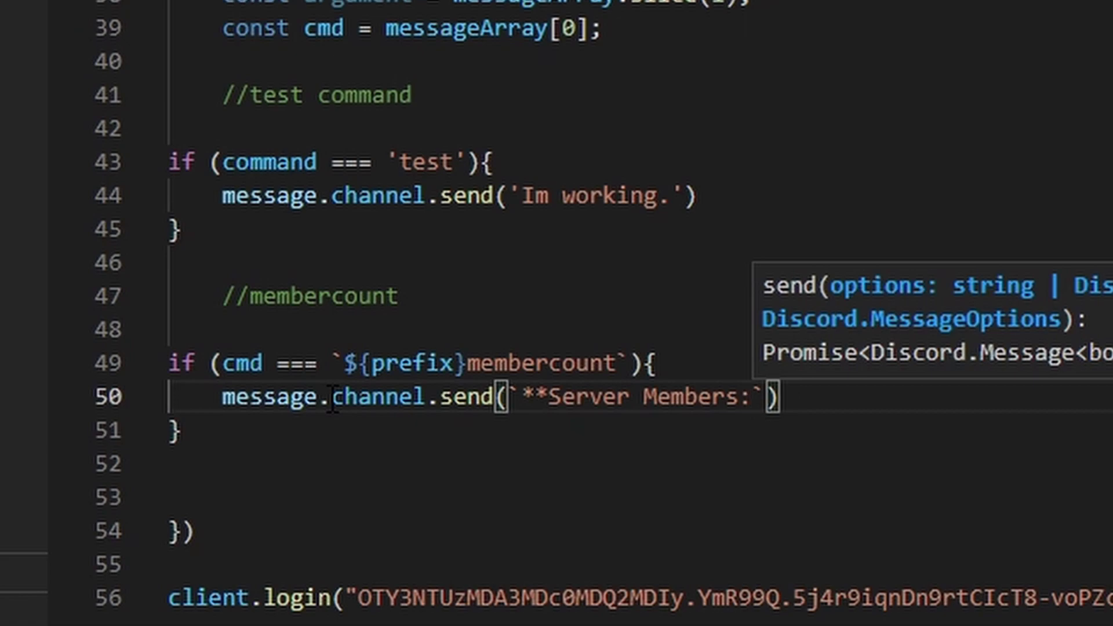
{"action": "type", "text": "**"}
Step: Have the block call message.channel.send(`**Server Members:** ${}`), fixing the bold asterisks
{"action": "left_click", "coordinate": [551, 400]}
{"action": "left_click", "coordinate": [642, 399]}
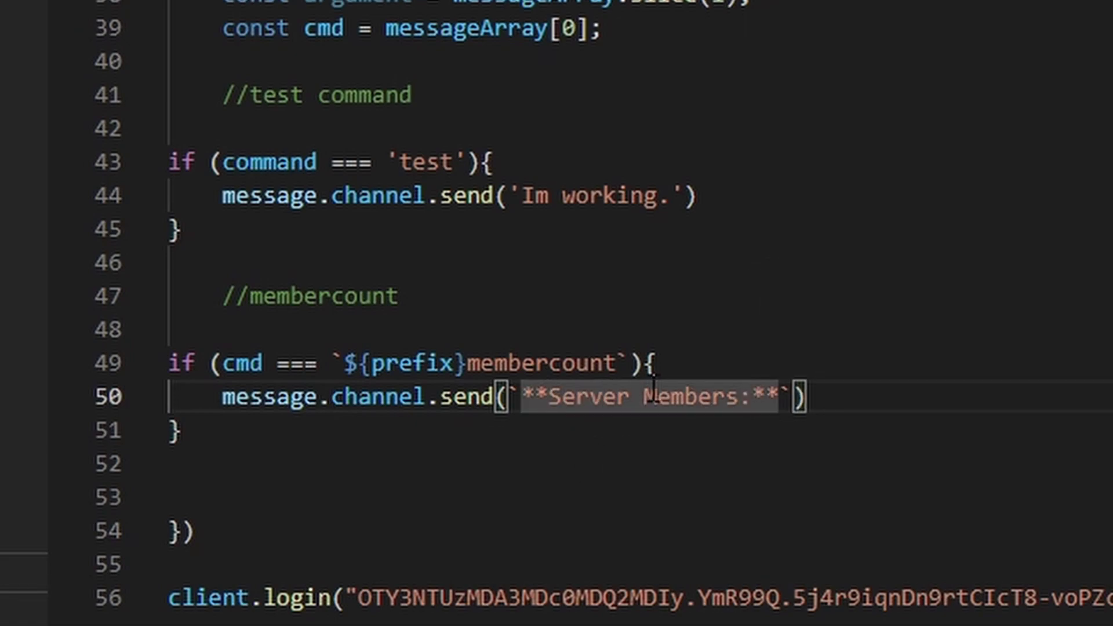
{"action": "left_click", "coordinate": [751, 399]}
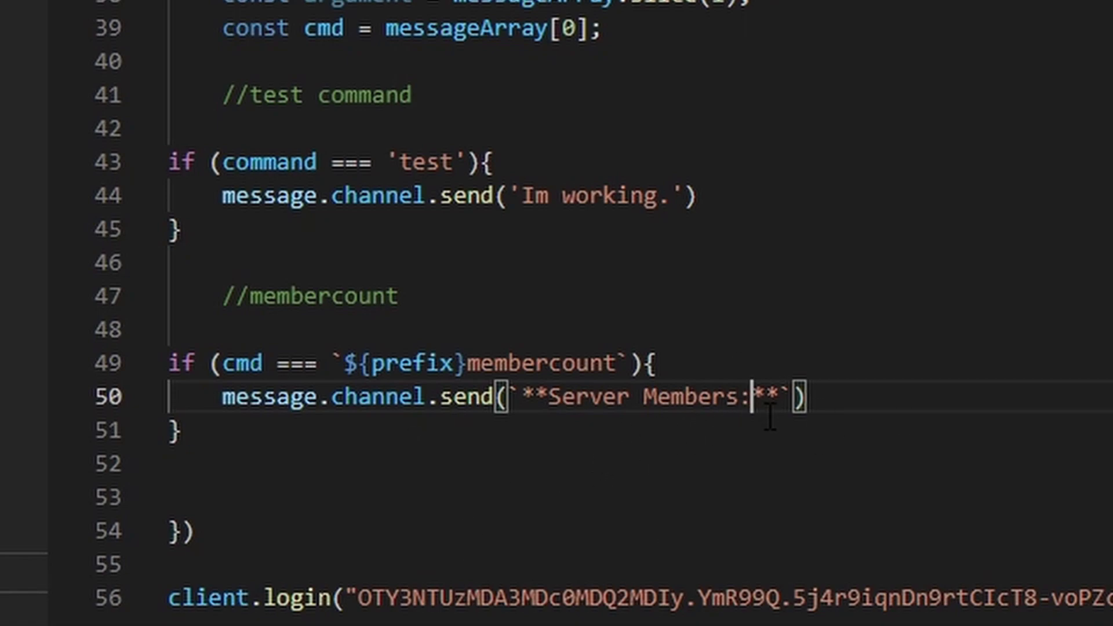
{"action": "left_click", "coordinate": [766, 399]}
{"action": "left_click", "coordinate": [781, 401]}
{"action": "mouse_move", "coordinate": [521, 397]}
{"action": "left_mouse_down"}
{"action": "mouse_move", "coordinate": [785, 402]}
{"action": "mouse_move", "coordinate": [778, 409]}
{"action": "left_mouse_up"}
{"action": "key", "text": "Right"}
{"action": "type", "text": "$"}
{"action": "type", "text": "{"}
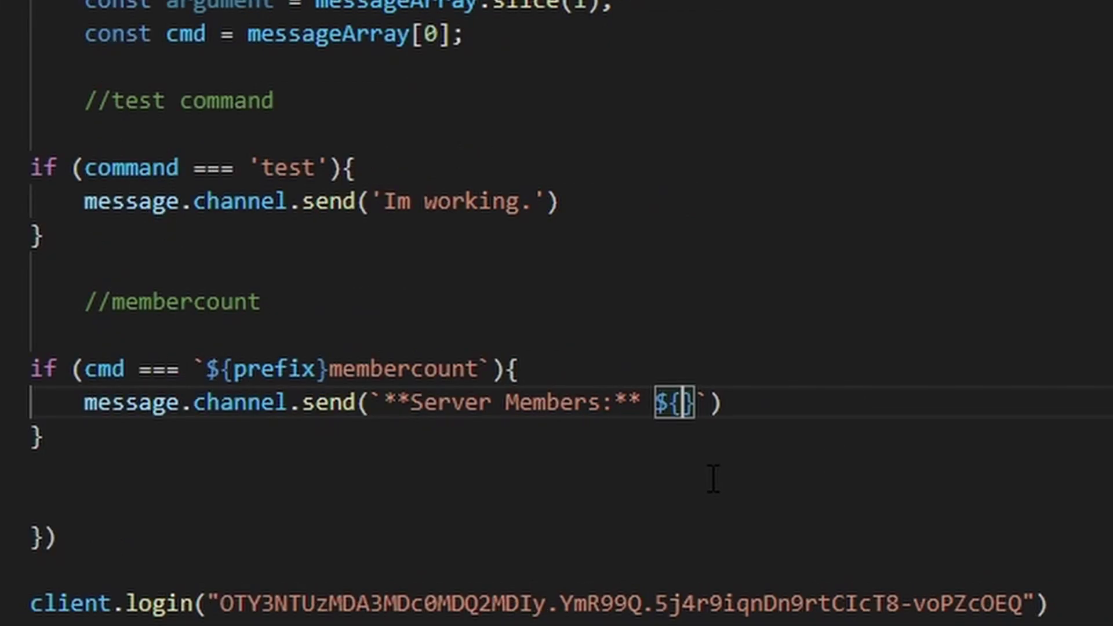
{"action": "type", "text": "message."}
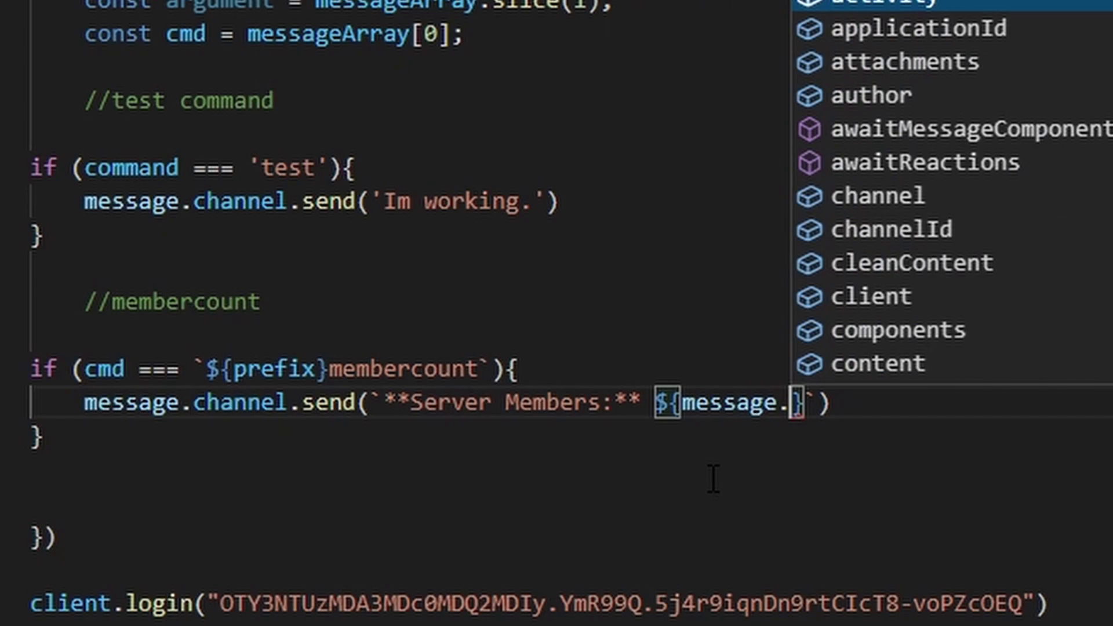
{"action": "type", "text": "guild.mem"}
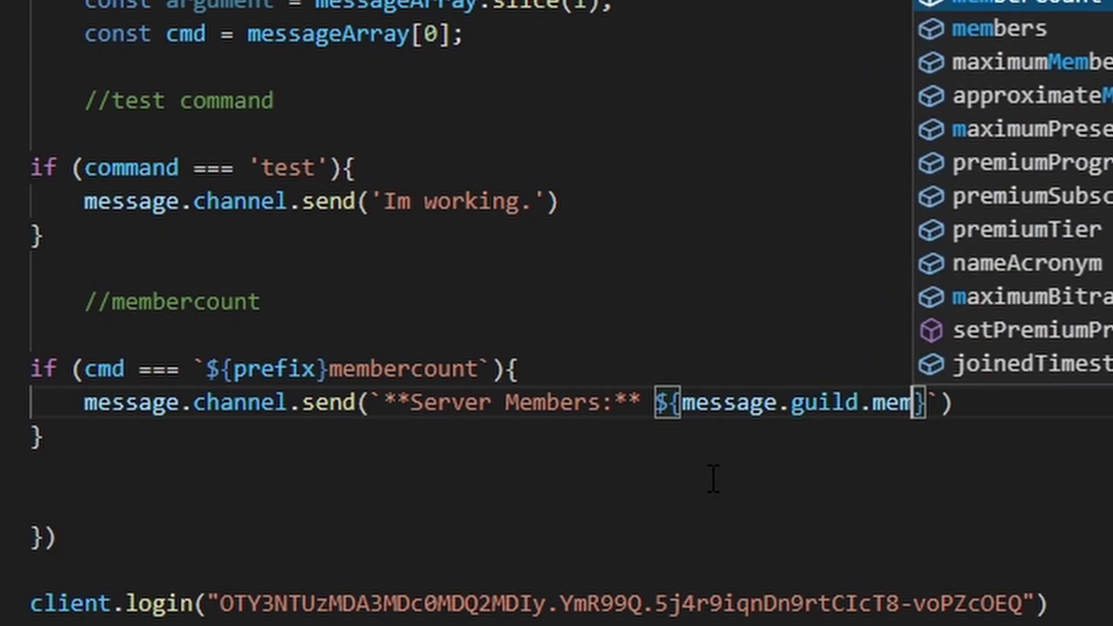
{"action": "type", "text": "berCount"}
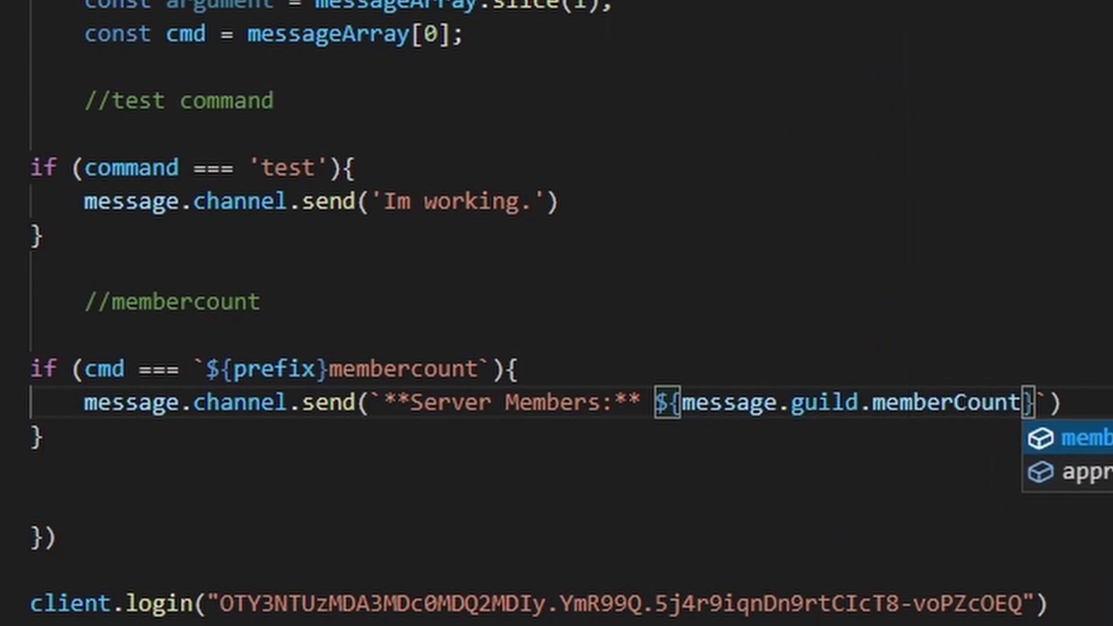
Step: Fill the reply's placeholder with ${message.guild.memberCount}
{"action": "key", "text": "Escape"}
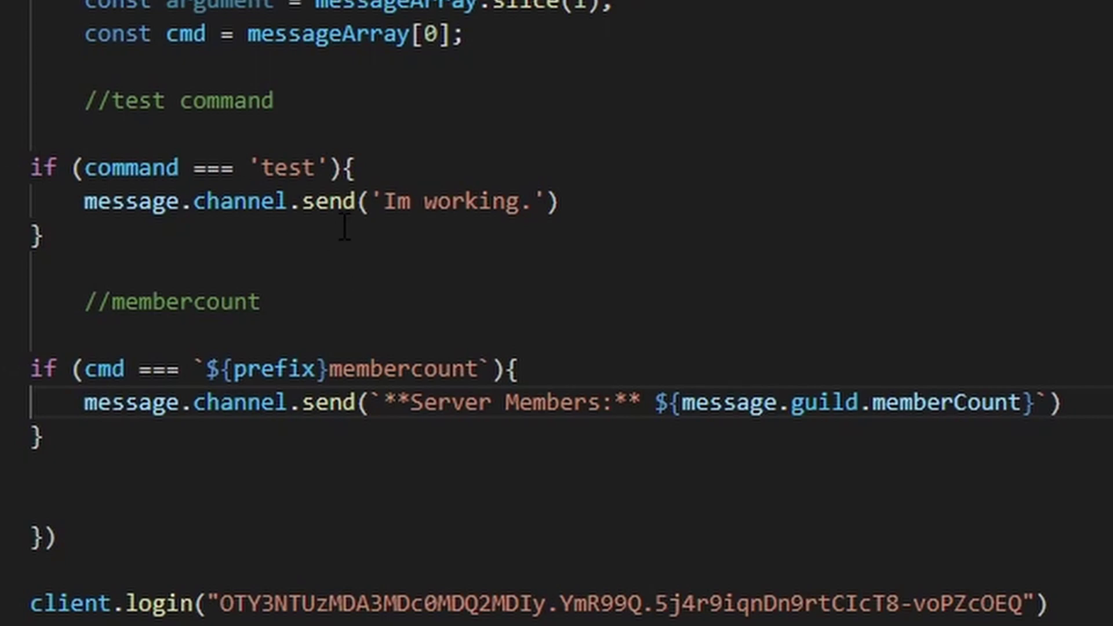
{"action": "scroll", "coordinate": [347, 421], "scroll_direction": "up", "scroll_amount": 3}
{"action": "scroll", "coordinate": [346, 421], "scroll_direction": "up", "scroll_amount": 3}
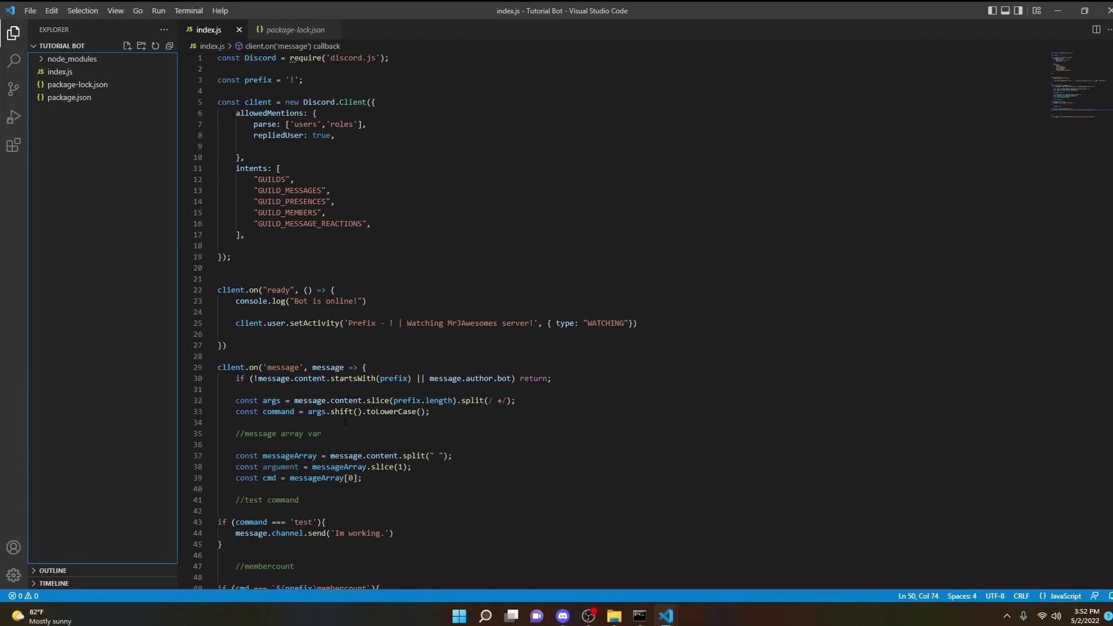
{"action": "scroll", "coordinate": [340, 375], "scroll_direction": "down", "scroll_amount": 7}
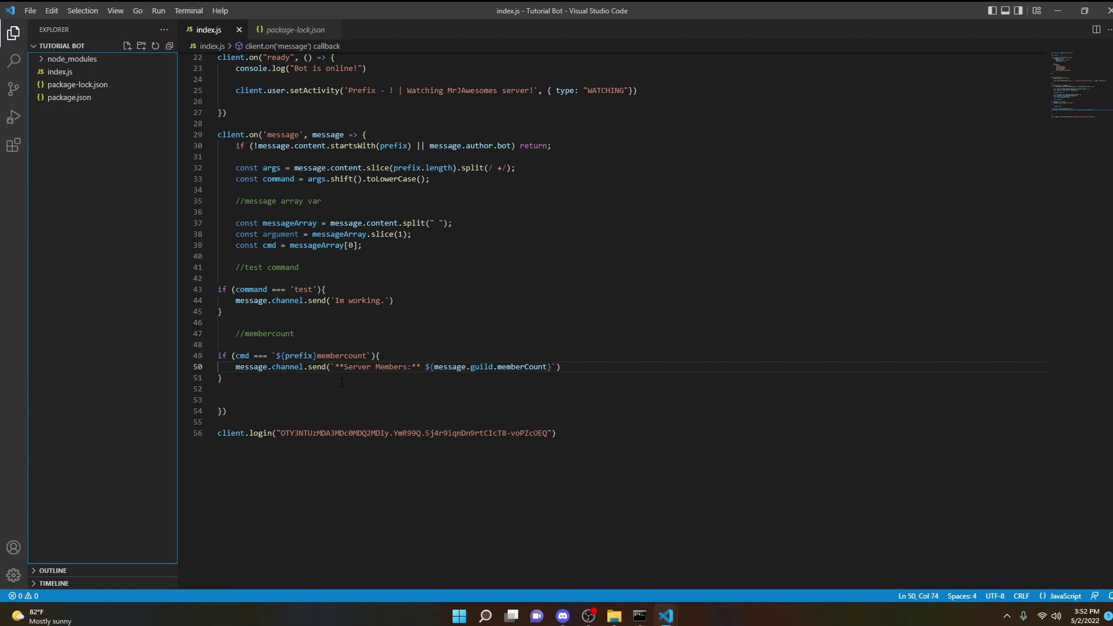
{"action": "scroll", "coordinate": [338, 310], "scroll_direction": "up", "scroll_amount": 7}
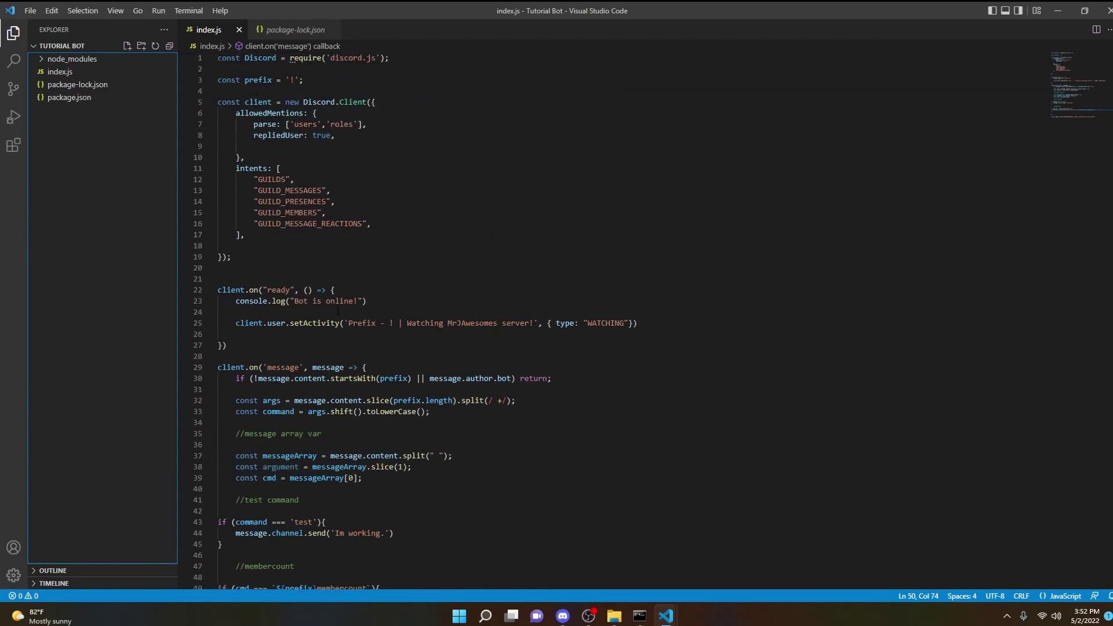
{"action": "scroll", "coordinate": [408, 88], "scroll_direction": "down", "scroll_amount": 4}
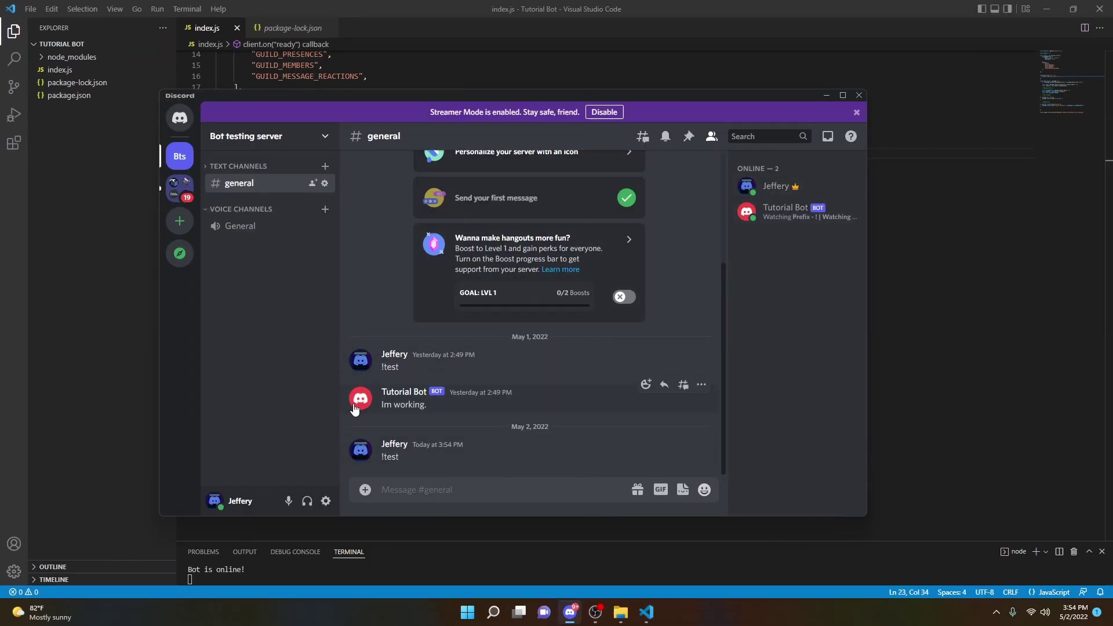
Step: Send !test in general, get 'Im working.' back, and delete the duplicate !test message
{"action": "left_click", "coordinate": [444, 492]}
{"action": "type", "text": "!test"}
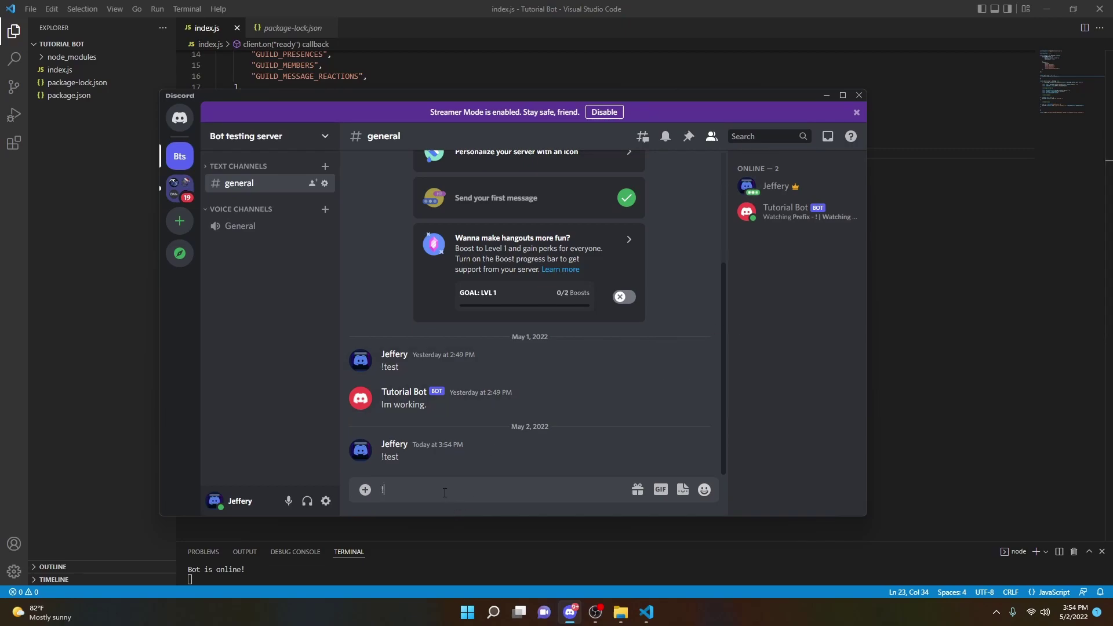
{"action": "key", "text": "Return"}
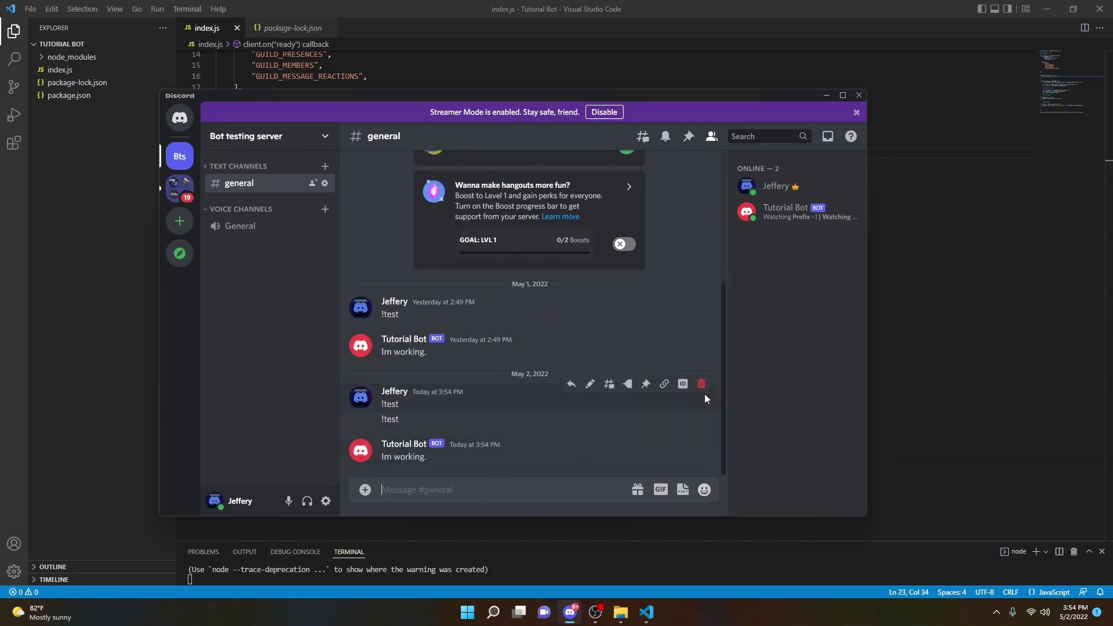
{"action": "left_click", "coordinate": [703, 403], "text": "shift"}
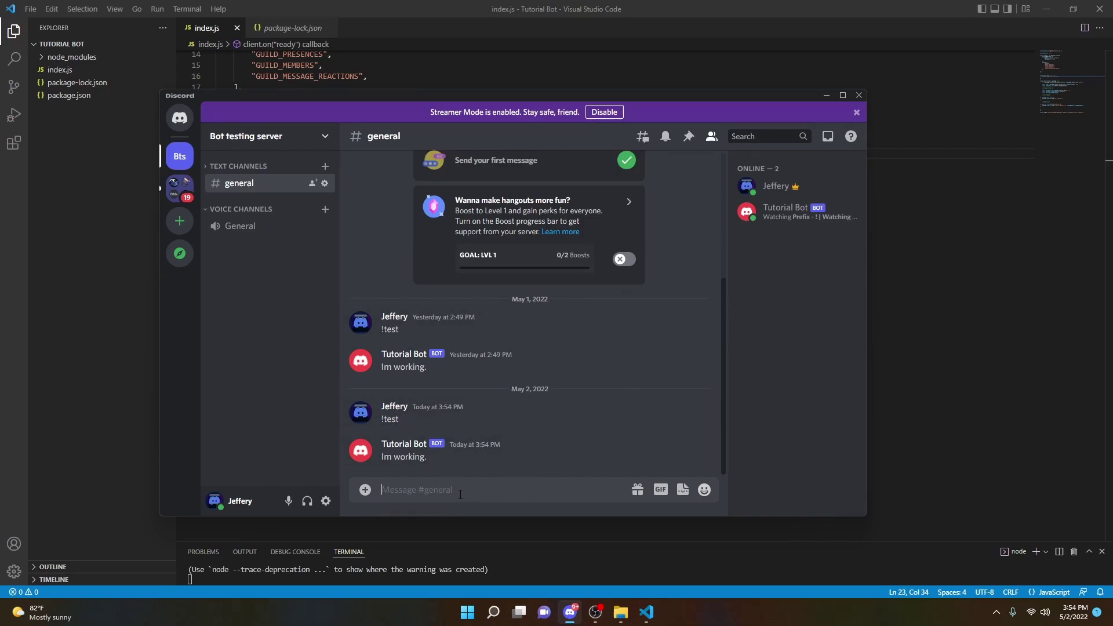
{"action": "type", "text": "!membercount"}
Step: Send !membercount and get Tutorial Bot's reply 'Server Members: 2'
{"action": "key", "text": "Return"}
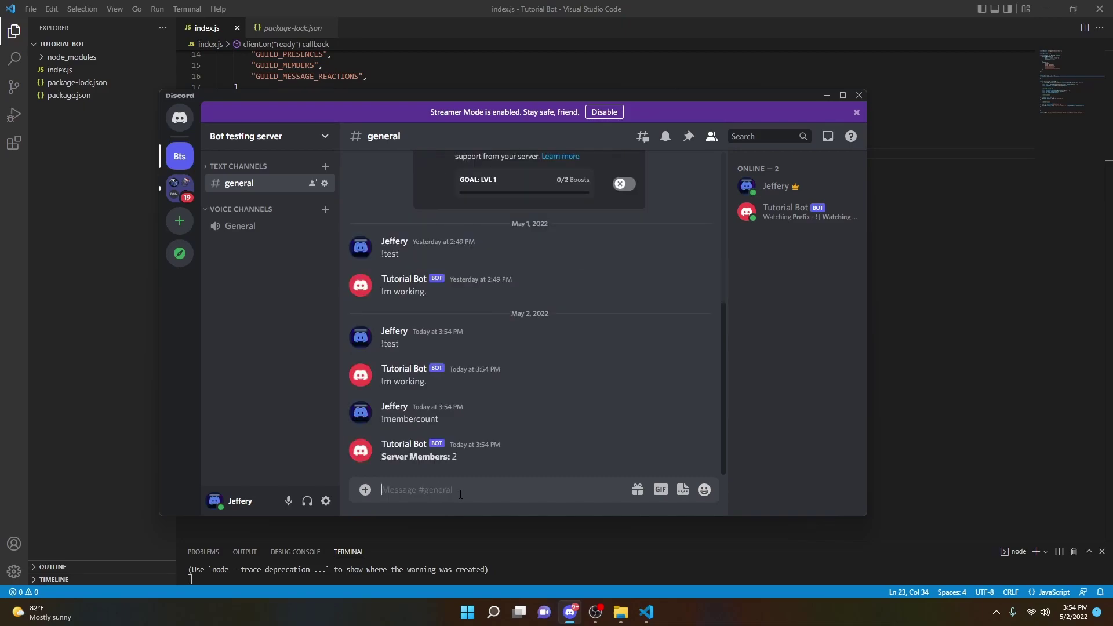
{"action": "mouse_move", "coordinate": [452, 451]}
{"action": "left_click", "coordinate": [464, 459]}
Step: Alt+Tab from Discord back to index.js in Visual Studio Code
{"action": "mouse_move", "coordinate": [531, 374]}
{"action": "key", "text": "alt+Tab"}
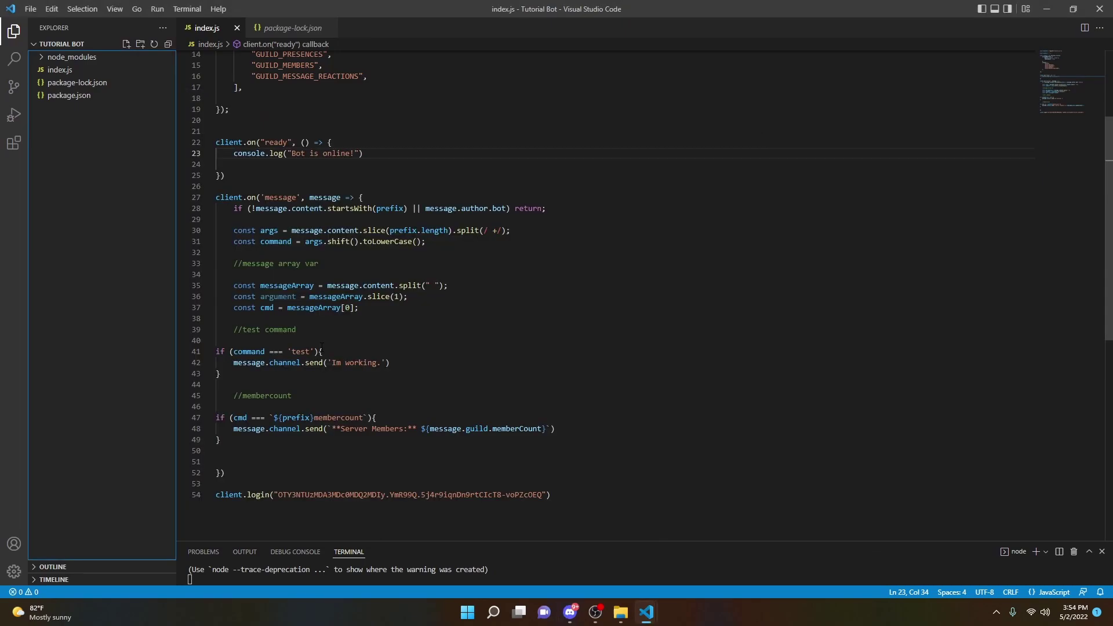